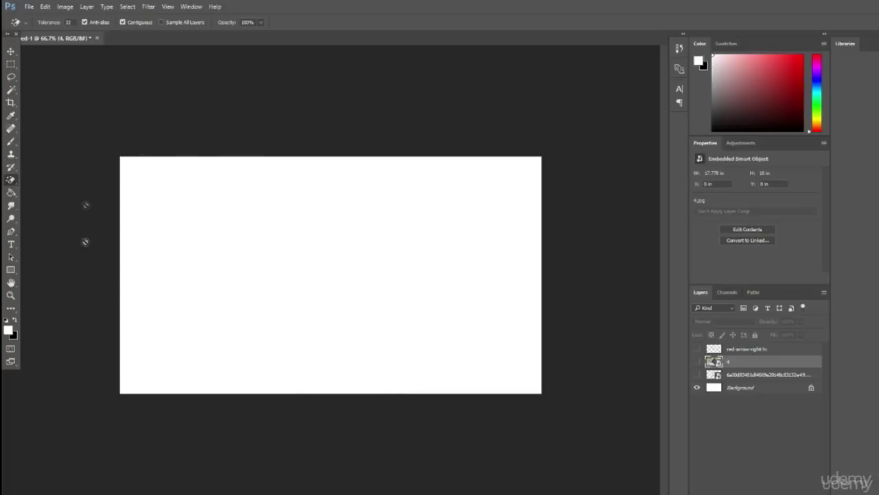
{"action": "left_click", "coordinate": [29, 7]}
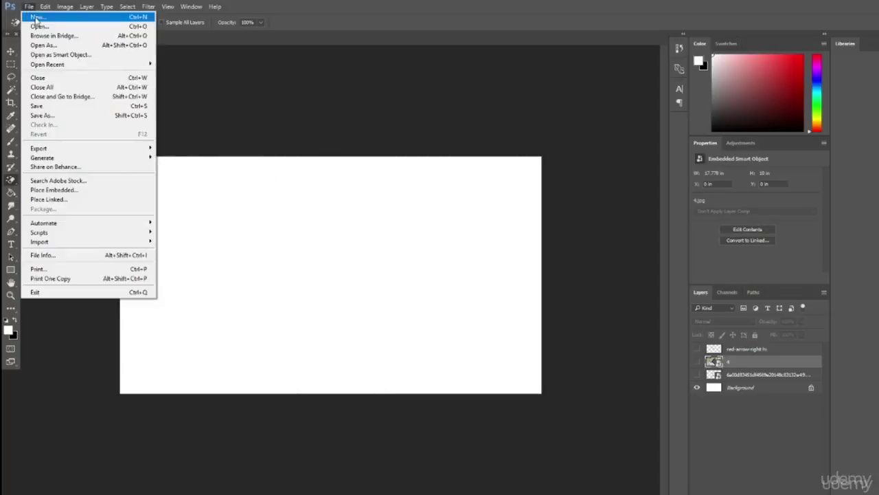
{"action": "left_click", "coordinate": [35, 16]}
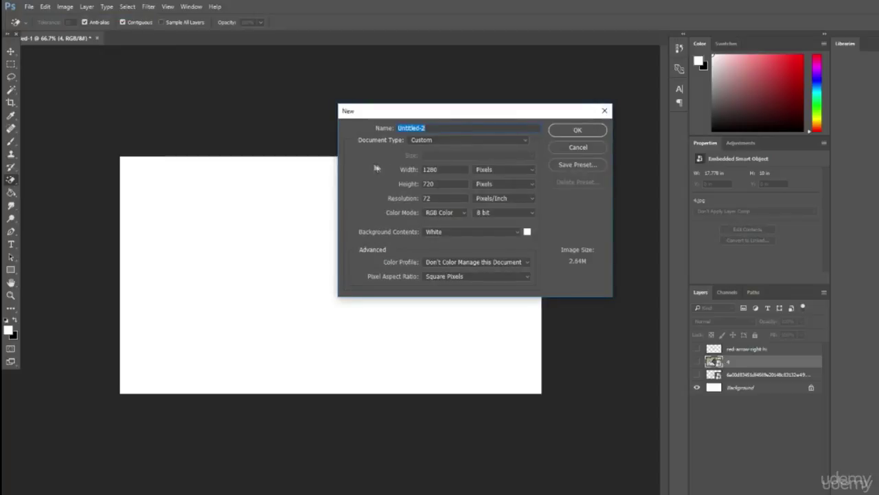
{"action": "left_click", "coordinate": [501, 169]}
{"action": "left_click", "coordinate": [486, 186]}
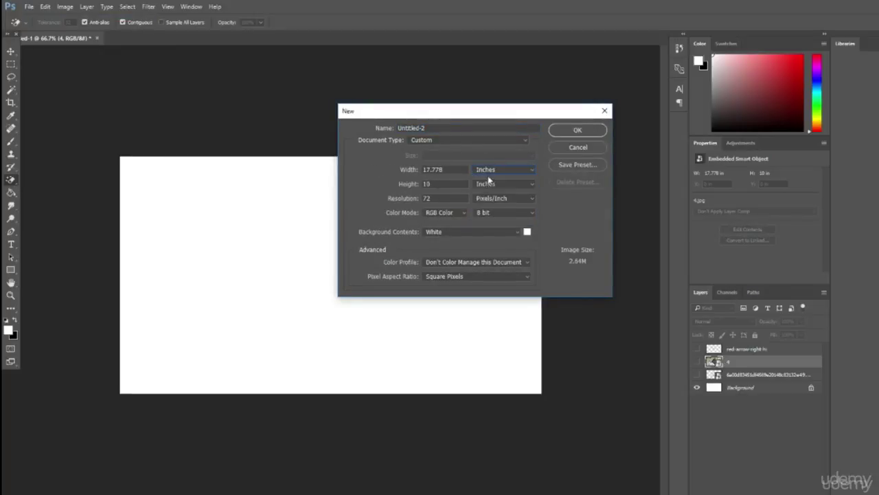
{"action": "left_click", "coordinate": [484, 167]}
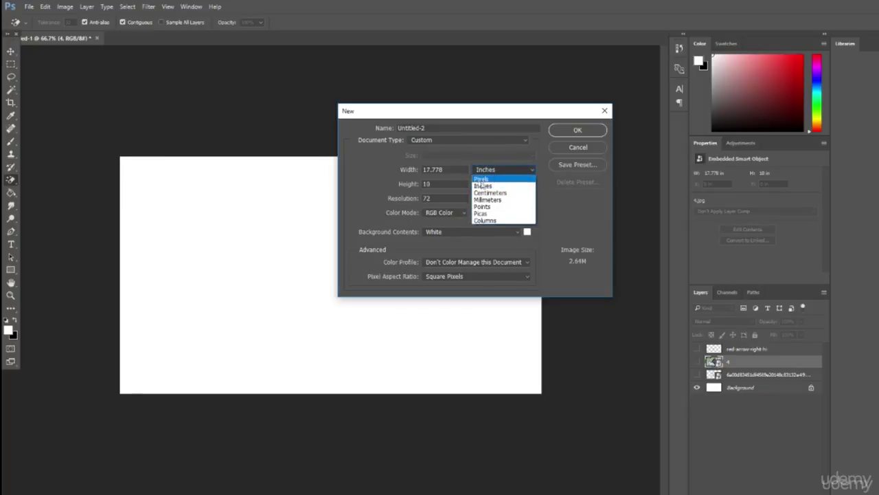
{"action": "left_click", "coordinate": [481, 179]}
{"action": "double_click", "coordinate": [449, 169]}
{"action": "type", "text": "119"}
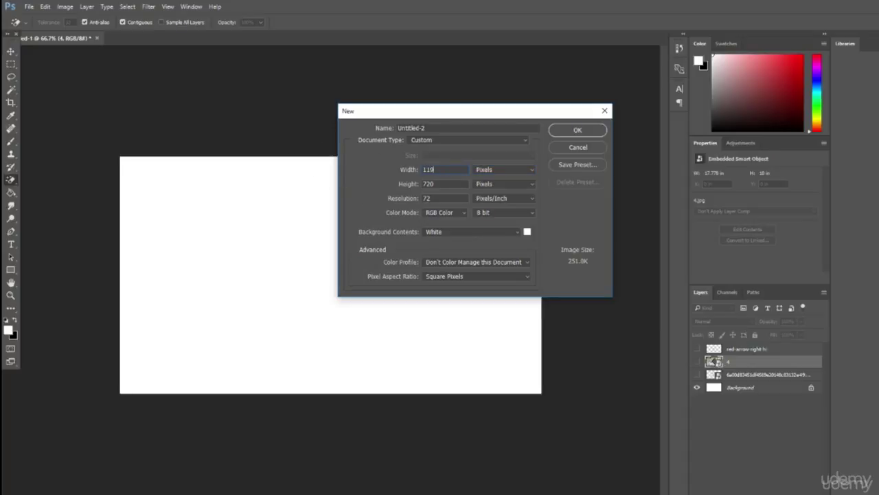
{"action": "type", "text": "0"}
{"action": "key", "text": "Tab"}
{"action": "type", "text": "1080"}
{"action": "key", "text": "Return"}
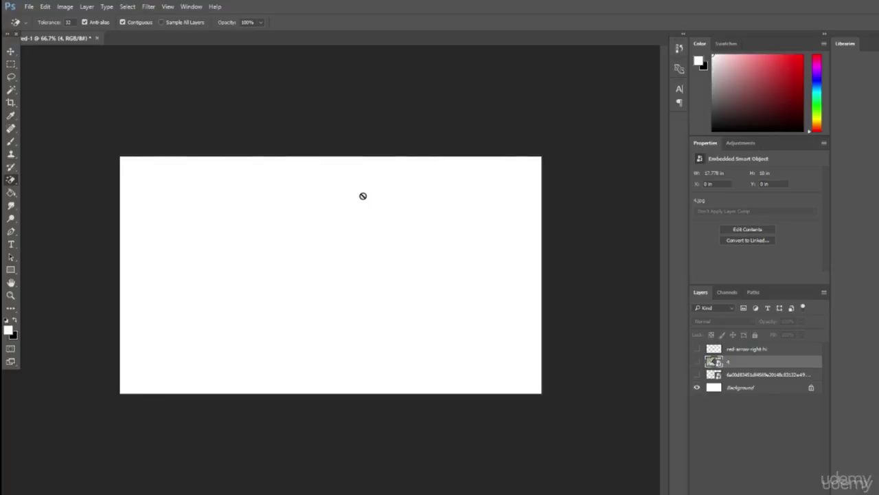
Make layer 4 with the creature photo visible and rasterize its smart object.
{"action": "left_click", "coordinate": [696, 363]}
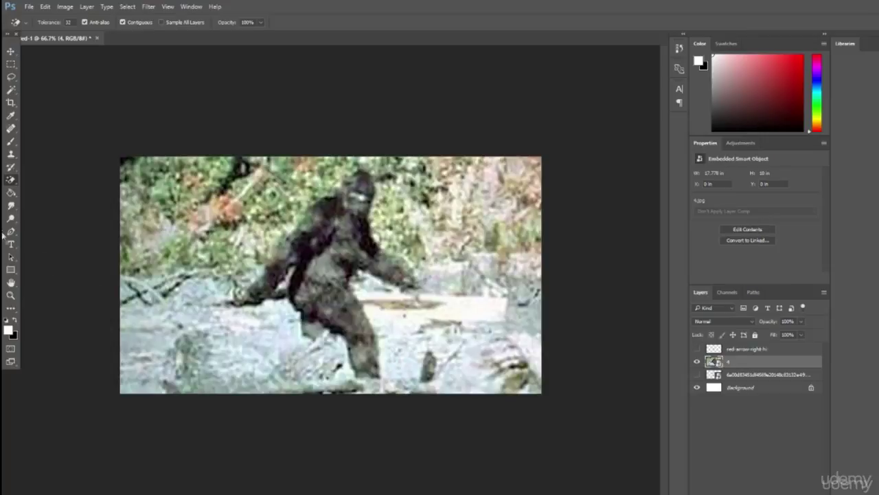
{"action": "left_click", "coordinate": [180, 272]}
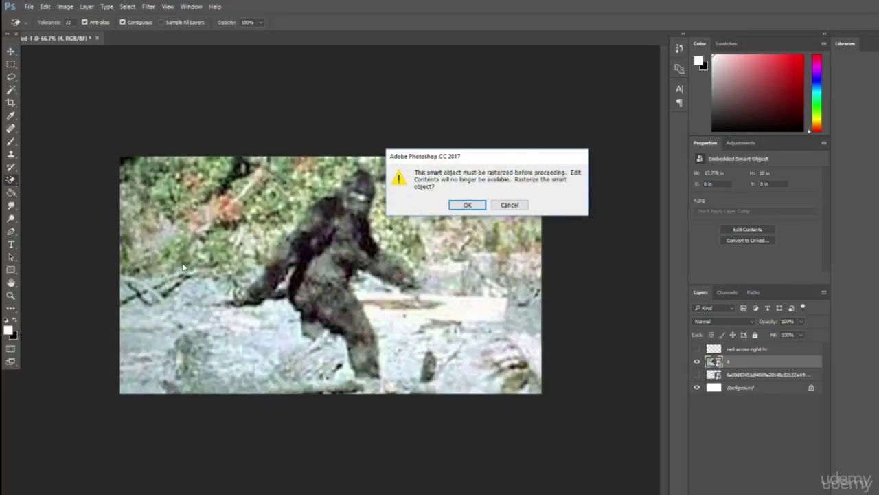
{"action": "key", "text": "Return"}
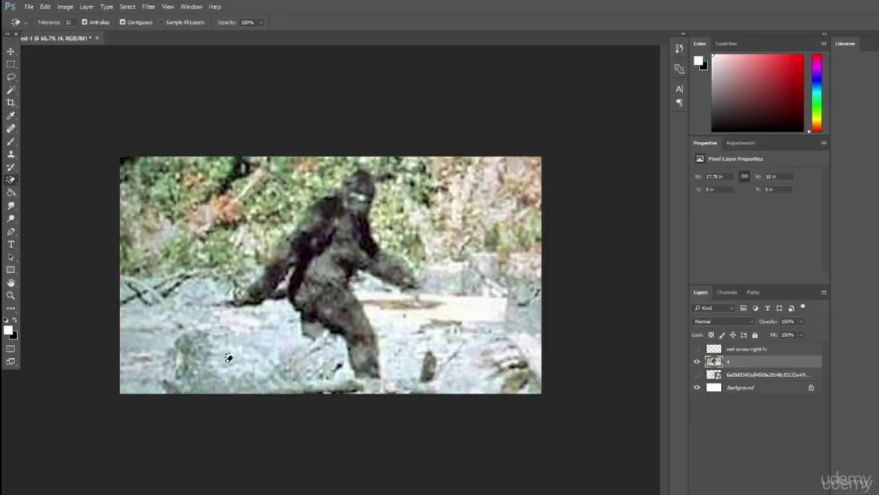
Enlarge the creature photo to about 132% and move it down so the creature's head is inside the canvas.
{"action": "key", "text": "ctrl+t"}
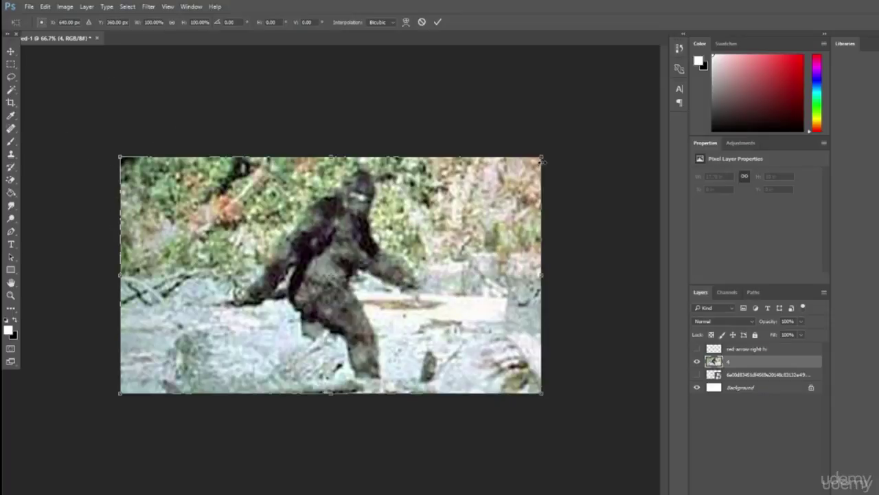
{"action": "left_click_drag", "start_coordinate": [542, 156], "coordinate": [658, 50]}
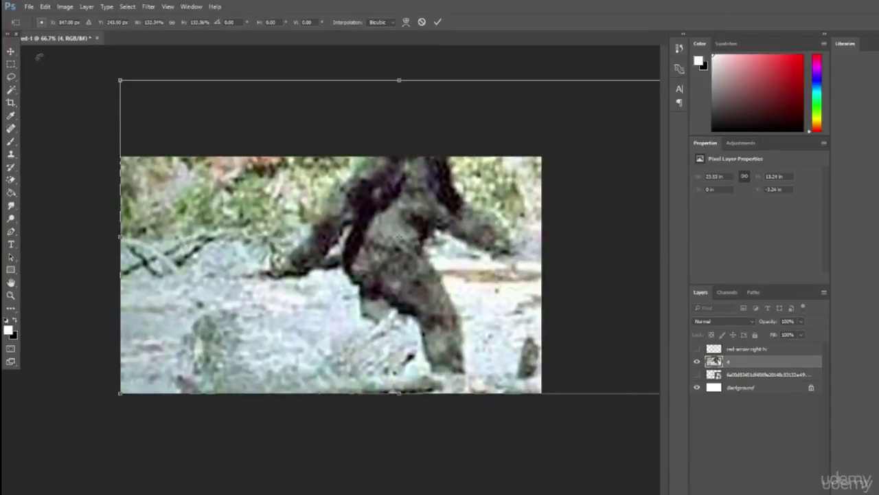
{"action": "key", "text": "Return"}
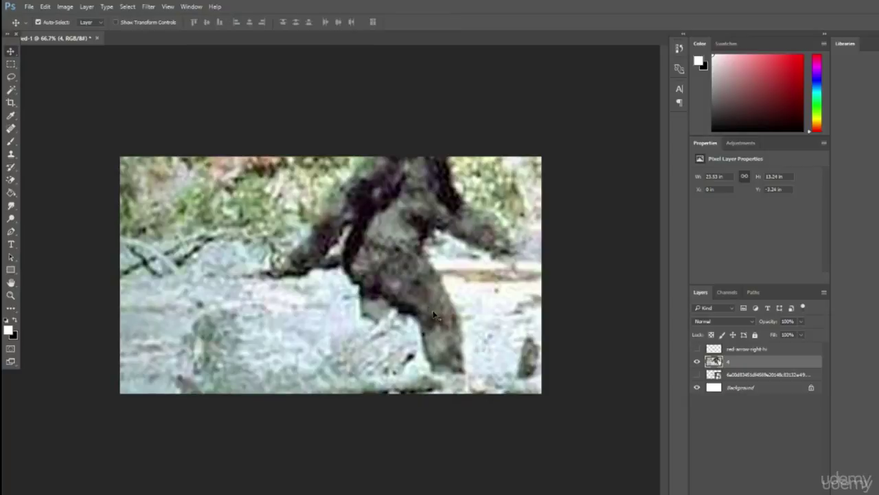
{"action": "mouse_move", "coordinate": [416, 302]}
{"action": "left_mouse_down"}
{"action": "mouse_move", "coordinate": [412, 289]}
{"action": "mouse_move", "coordinate": [406, 310]}
{"action": "left_mouse_up"}
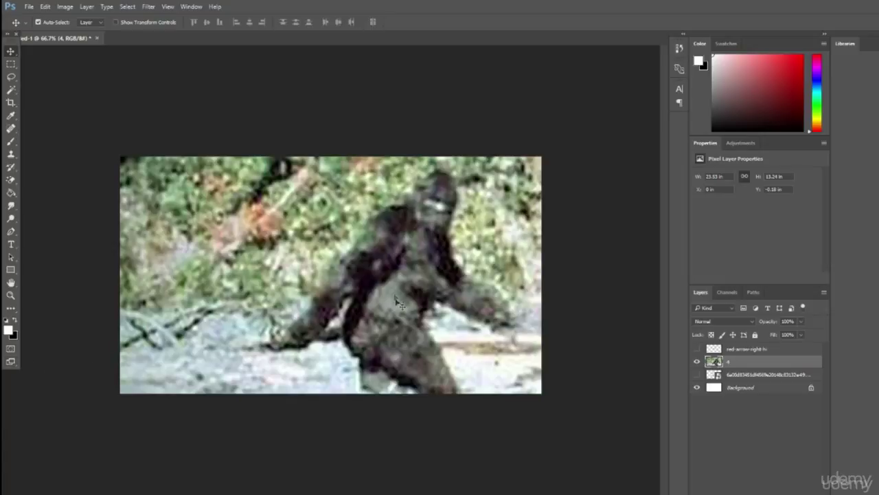
{"action": "left_click_drag", "start_coordinate": [388, 323], "coordinate": [389, 314]}
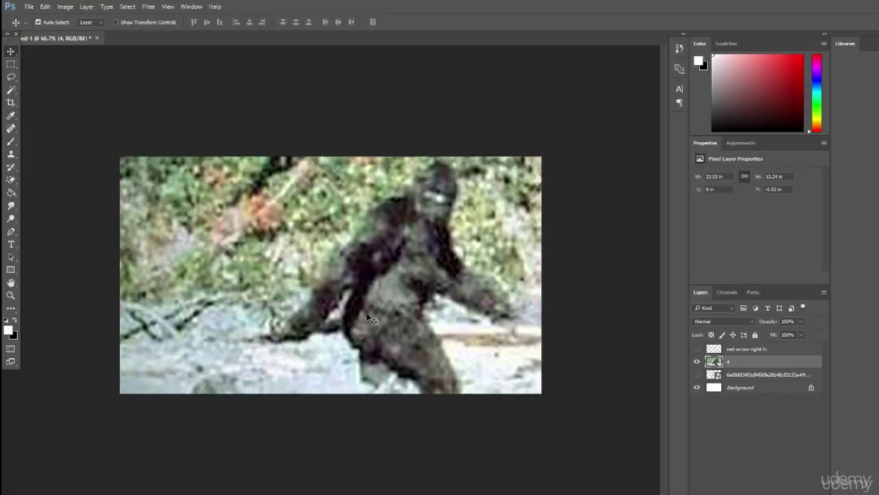
Make the red arrow and circle layers visible and place the circle layer above photo layer 4.
{"action": "left_click", "coordinate": [696, 349]}
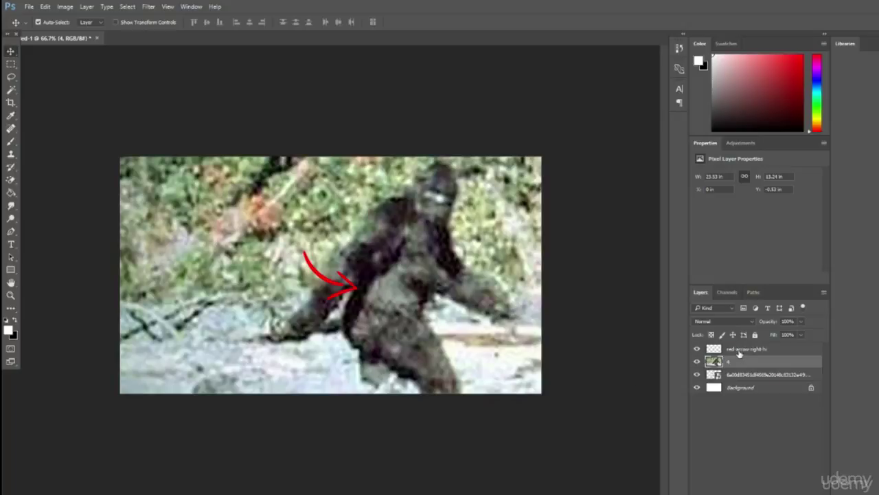
{"action": "left_click", "coordinate": [738, 350]}
{"action": "left_click", "coordinate": [732, 375]}
{"action": "left_click_drag", "start_coordinate": [732, 376], "coordinate": [732, 355]}
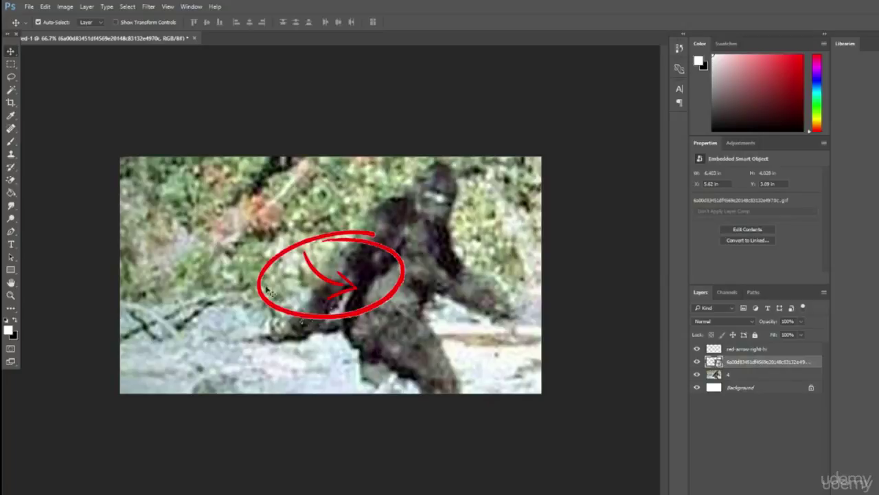
Rasterize the circle layer's smart object using the Magic Eraser tool.
{"action": "left_click", "coordinate": [10, 179]}
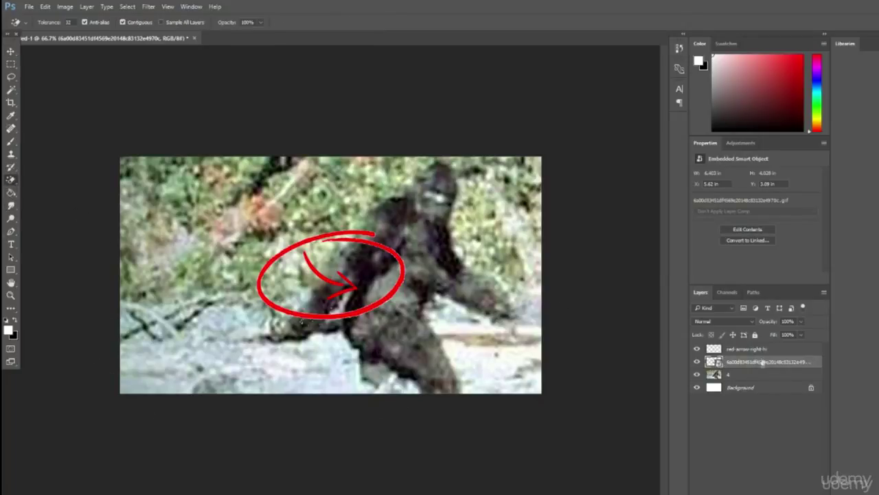
{"action": "left_click", "coordinate": [500, 314]}
{"action": "key", "text": "Return"}
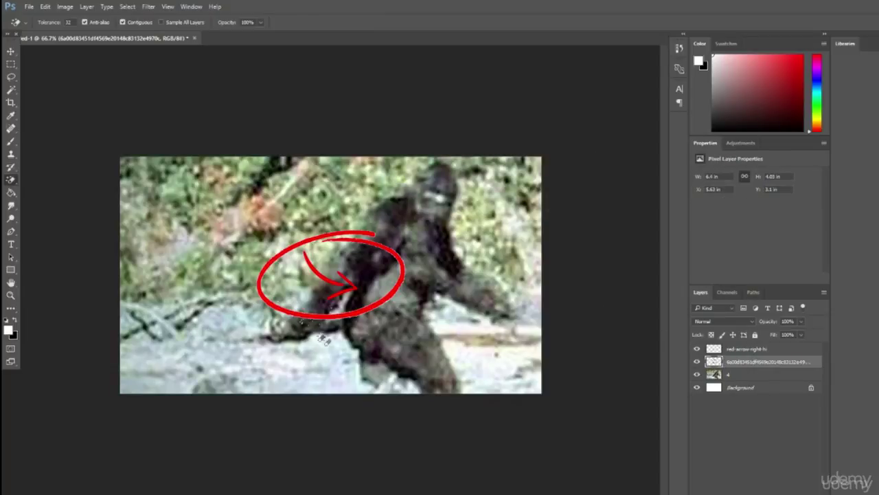
Add a Color Overlay effect to the circle layer with color ff0000 and the Normal blend mode.
{"action": "double_click", "coordinate": [814, 362]}
{"action": "key", "text": "h"}
{"action": "double_click", "coordinate": [800, 364]}
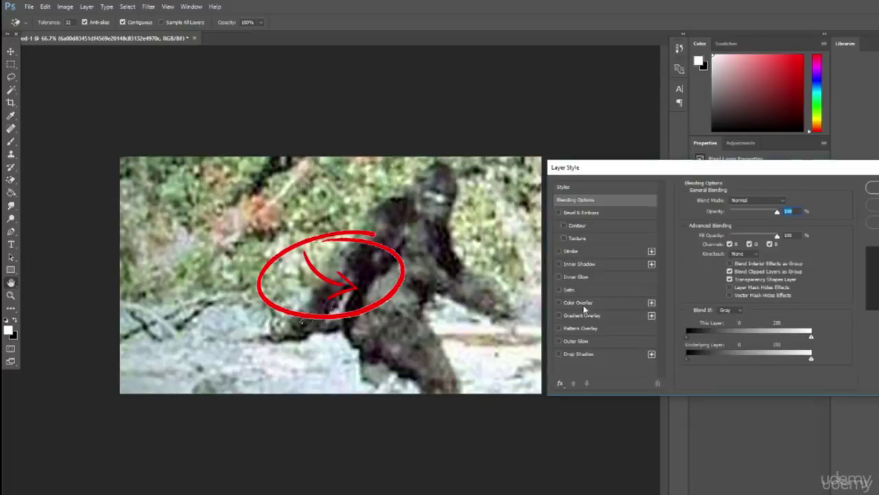
{"action": "left_click", "coordinate": [559, 303]}
{"action": "left_click", "coordinate": [588, 303]}
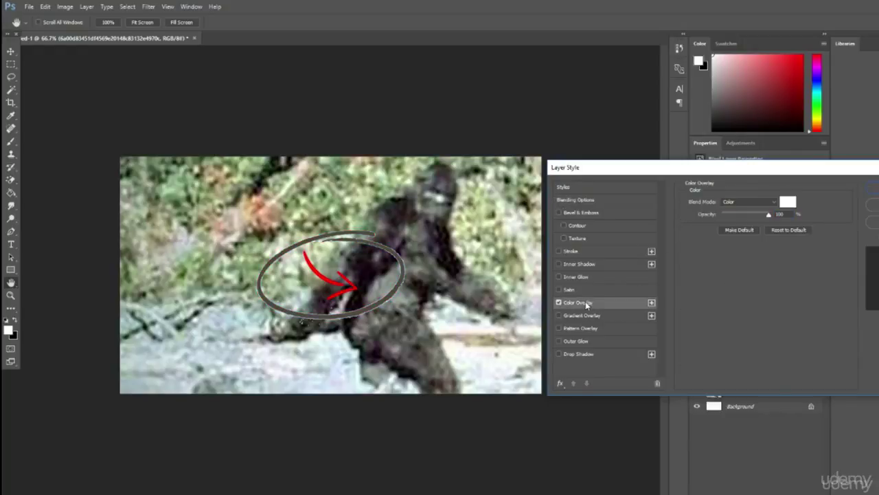
{"action": "left_click", "coordinate": [788, 201]}
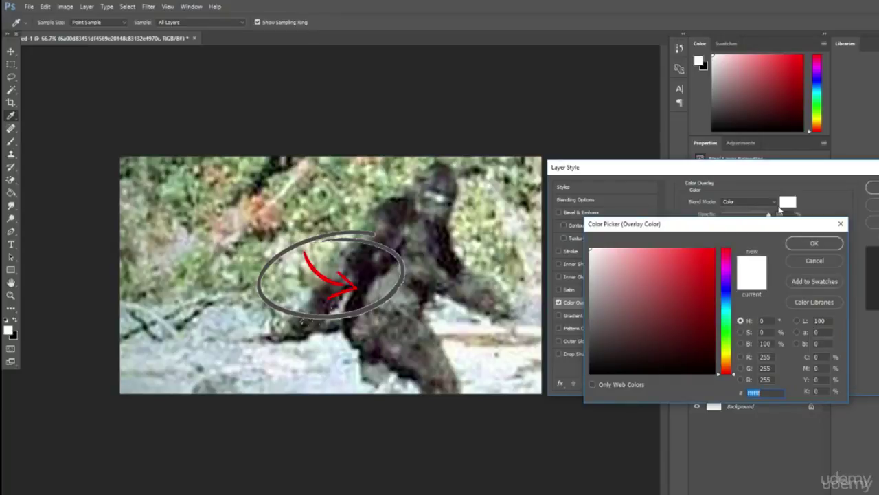
{"action": "type", "text": "ff0000"}
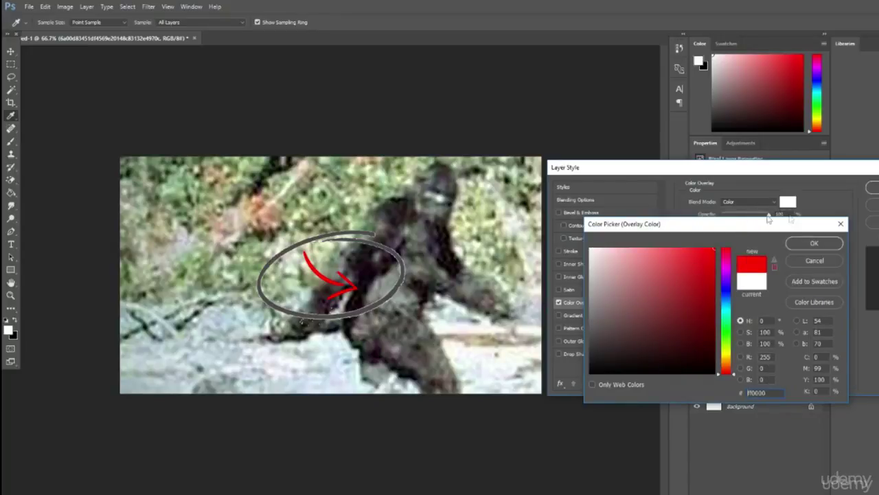
{"action": "left_click", "coordinate": [824, 246]}
{"action": "left_click", "coordinate": [749, 201]}
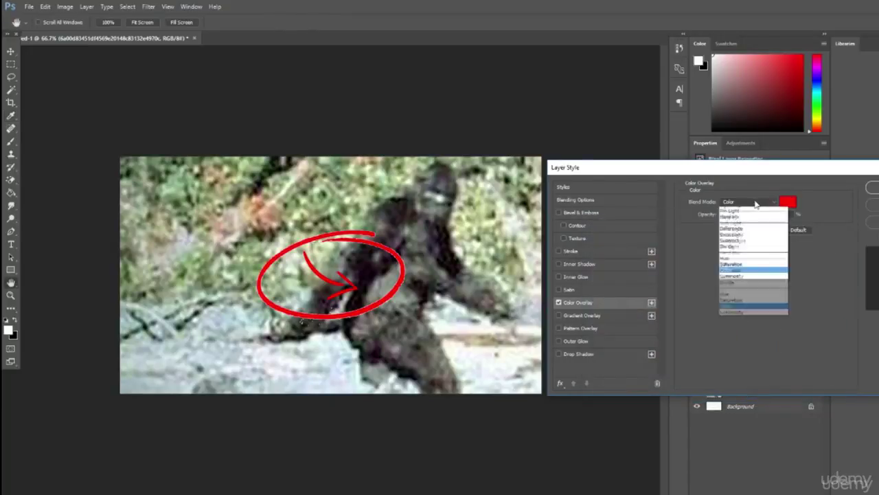
{"action": "left_click", "coordinate": [743, 213]}
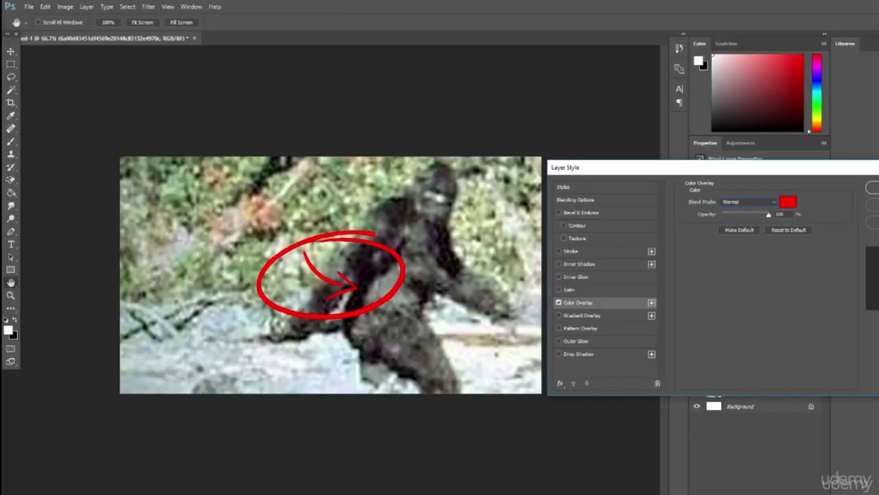
{"action": "key", "text": "Return"}
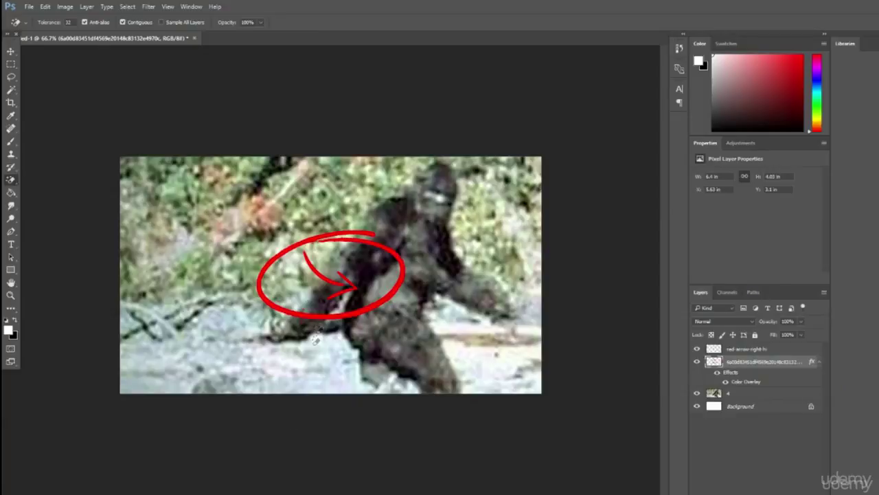
Stretch the red circle with Free Transform to about 8.9 in wide and 11.2 in high.
{"action": "key", "text": "ctrl+t"}
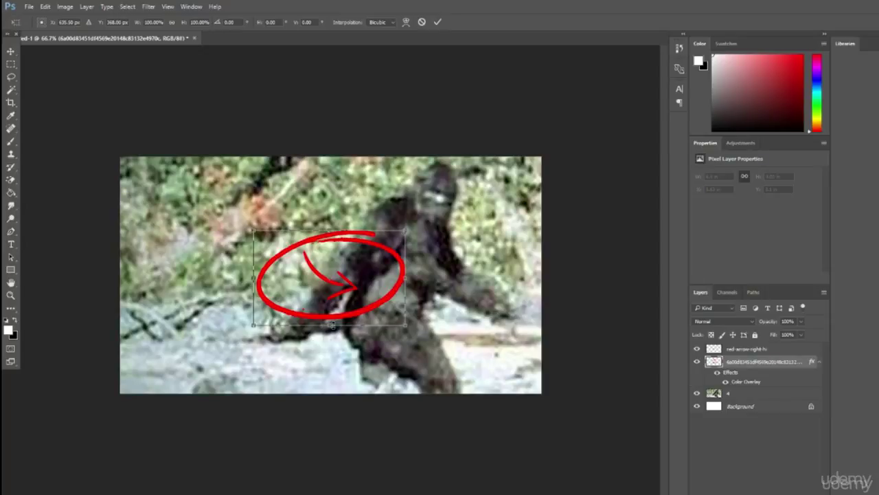
{"action": "left_click_drag", "start_coordinate": [331, 324], "coordinate": [330, 412]}
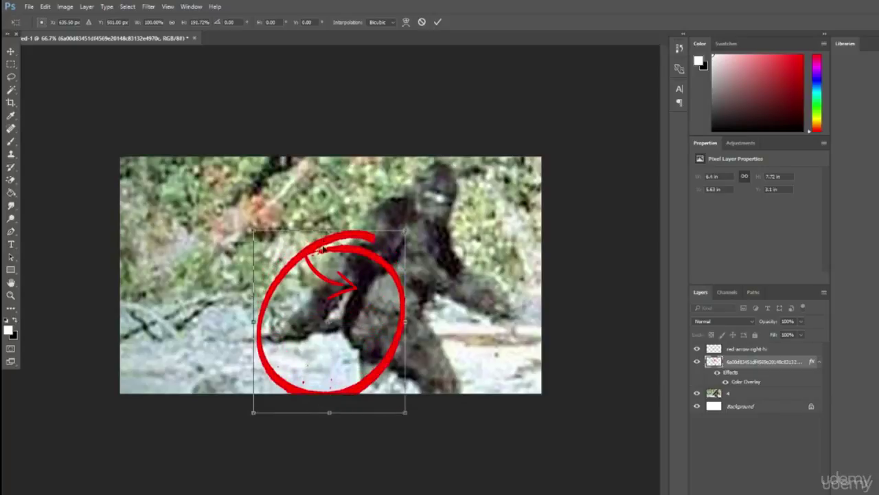
{"action": "left_click_drag", "start_coordinate": [330, 229], "coordinate": [331, 157]}
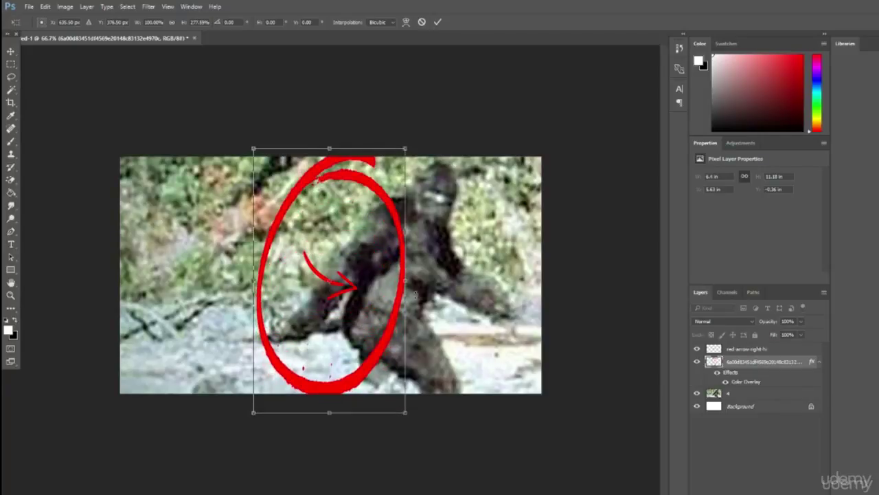
{"action": "left_click_drag", "start_coordinate": [405, 280], "coordinate": [465, 291]}
{"action": "key", "text": "Return"}
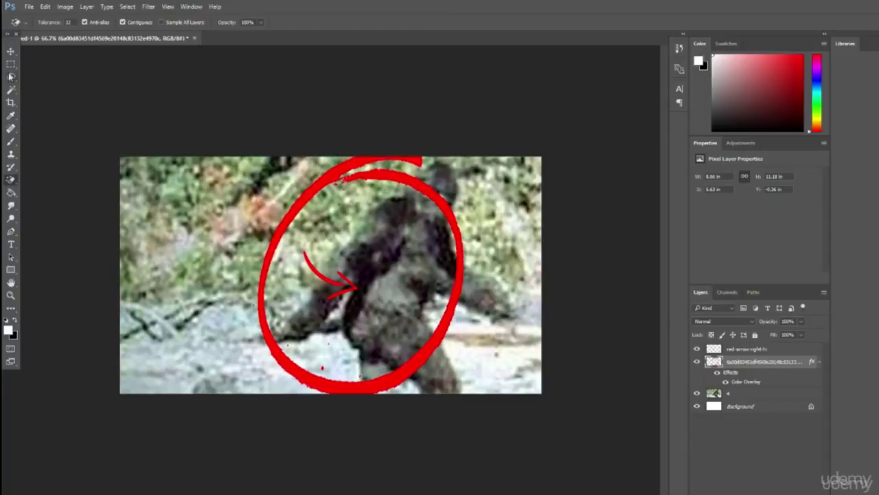
Move the red circle to the right so it surrounds the creature, keeping the photo in its place.
{"action": "left_click", "coordinate": [11, 51]}
{"action": "left_click_drag", "start_coordinate": [321, 217], "coordinate": [352, 217]}
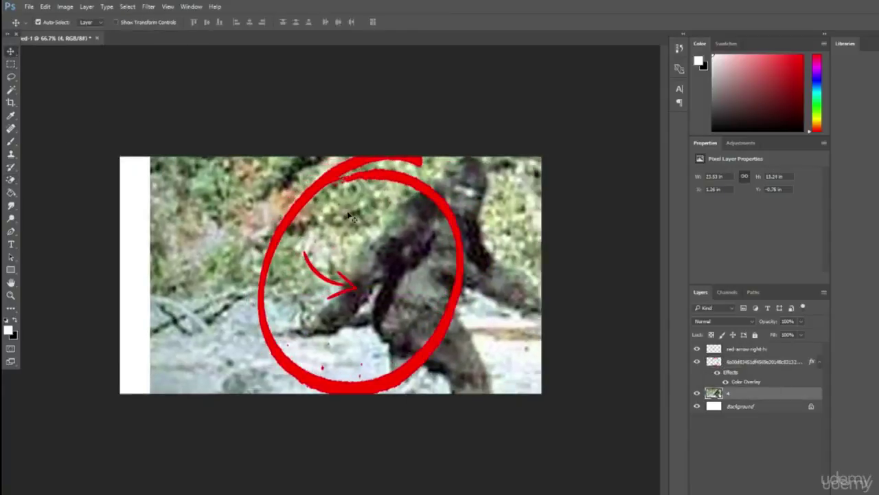
{"action": "left_click_drag", "start_coordinate": [504, 240], "coordinate": [474, 243]}
{"action": "left_click_drag", "start_coordinate": [498, 253], "coordinate": [510, 254]}
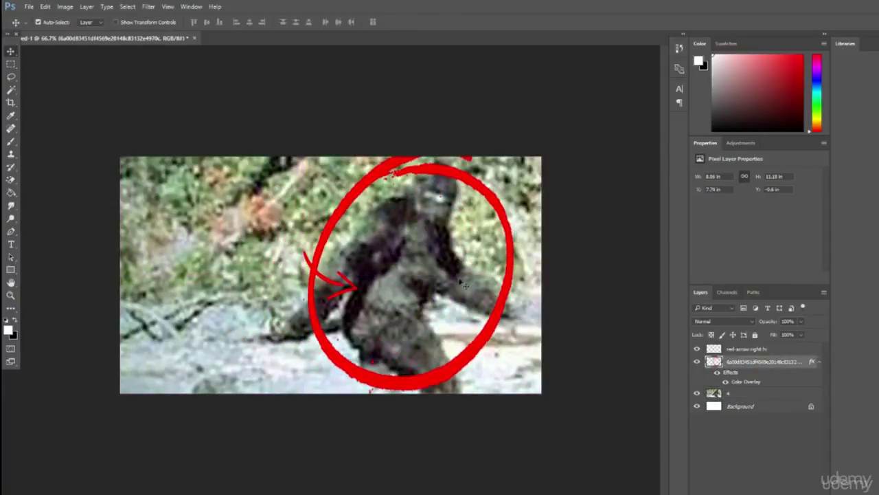
Reduce the red circle's height to about 92% and move it up around the creature's head.
{"action": "key", "text": "ctrl+t"}
{"action": "left_click_drag", "start_coordinate": [406, 143], "coordinate": [410, 164]}
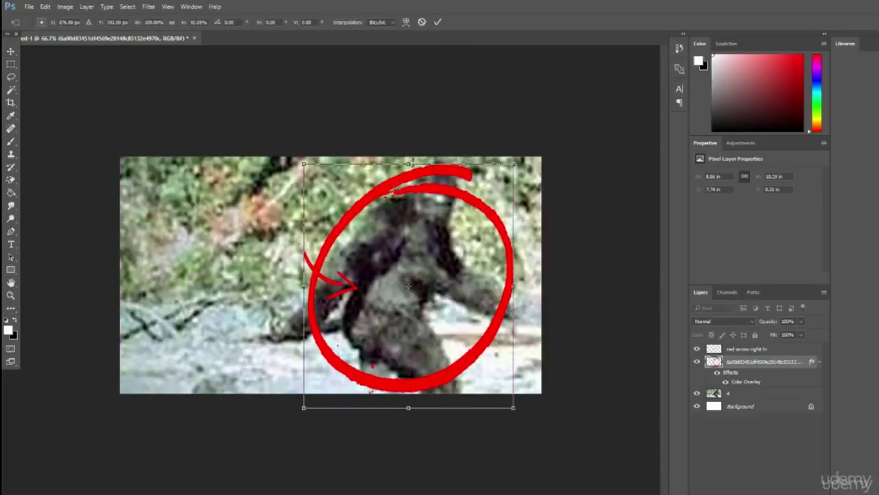
{"action": "key", "text": "Return"}
{"action": "left_click_drag", "start_coordinate": [436, 197], "coordinate": [433, 176]}
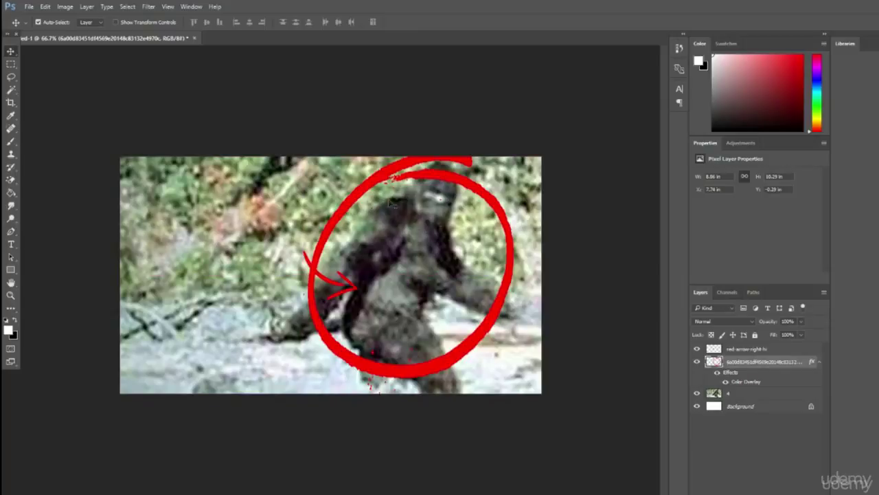
Enlarge the red arrow with Free Transform to about 4.4 in wide and 3.9 in high, placing it beside the circle's left edge.
{"action": "left_click", "coordinate": [735, 350]}
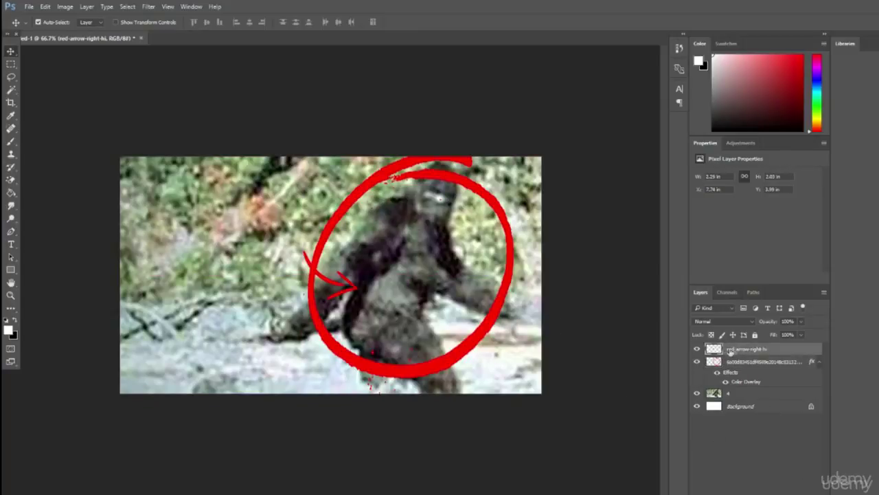
{"action": "left_click_drag", "start_coordinate": [325, 283], "coordinate": [237, 235]}
{"action": "key", "text": "ctrl+t"}
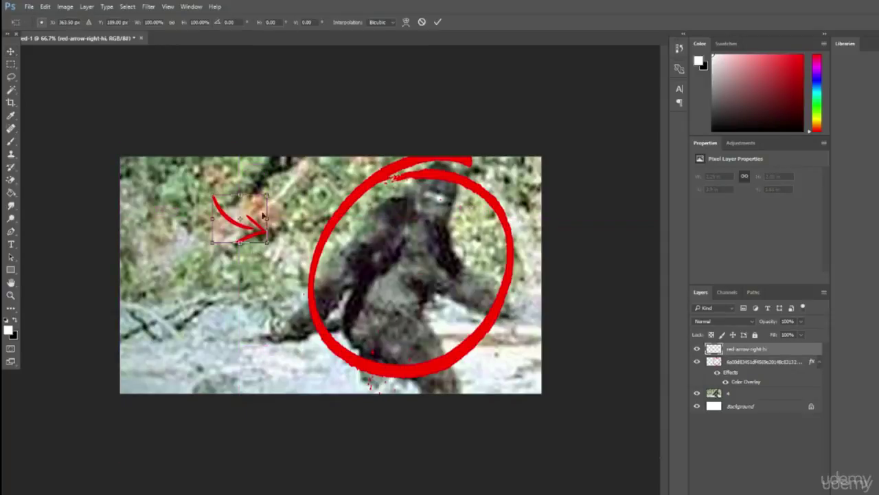
{"action": "left_click_drag", "start_coordinate": [267, 196], "coordinate": [317, 149]}
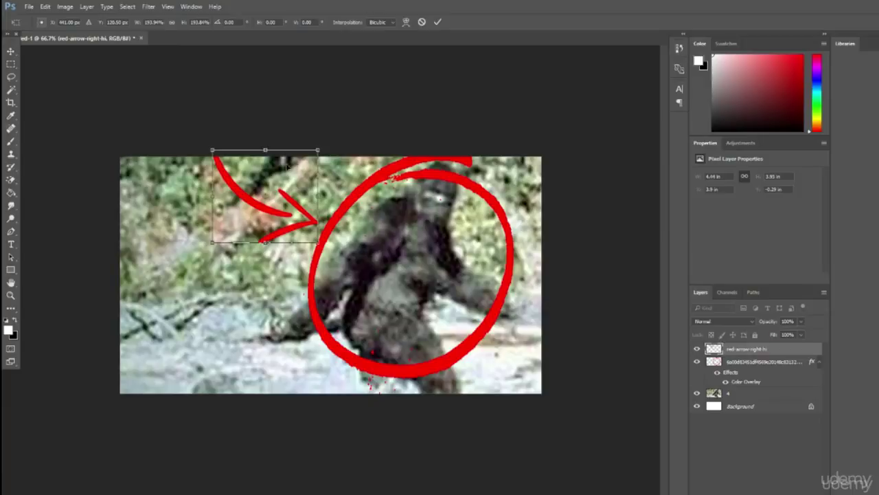
{"action": "key", "text": "Return"}
{"action": "mouse_move", "coordinate": [252, 217]}
{"action": "left_mouse_down"}
{"action": "mouse_move", "coordinate": [235, 228]}
{"action": "mouse_move", "coordinate": [249, 201]}
{"action": "mouse_move", "coordinate": [250, 229]}
{"action": "left_mouse_up"}
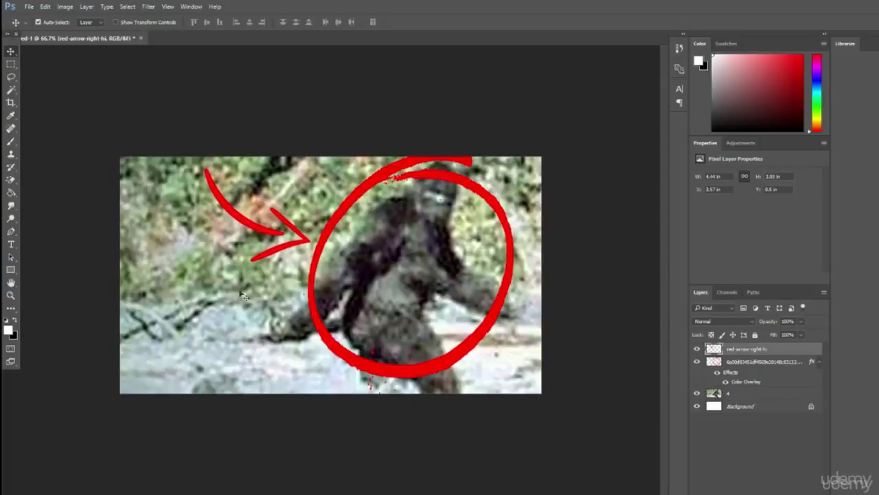
Rotate the red arrow so it points up and to the right, and move it down to the circle's lower left.
{"action": "key", "text": "ctrl+t"}
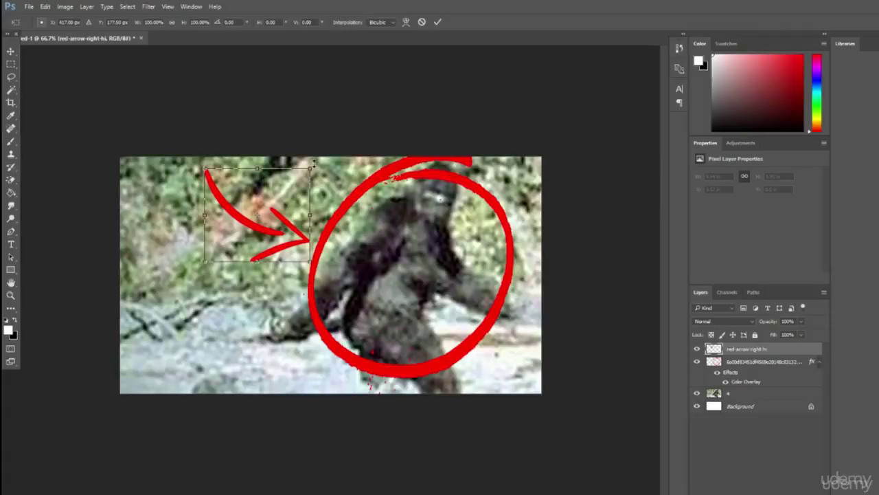
{"action": "left_click_drag", "start_coordinate": [313, 164], "coordinate": [255, 78]}
{"action": "key", "text": "Return"}
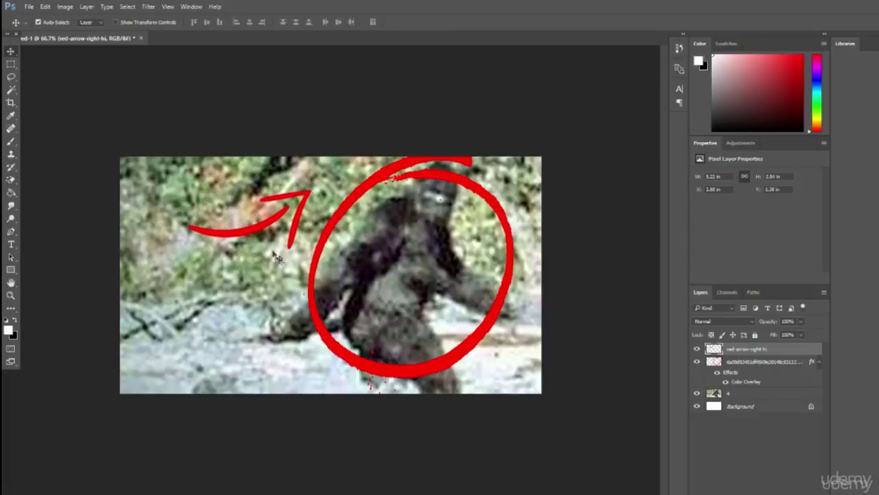
{"action": "left_click_drag", "start_coordinate": [243, 235], "coordinate": [241, 380]}
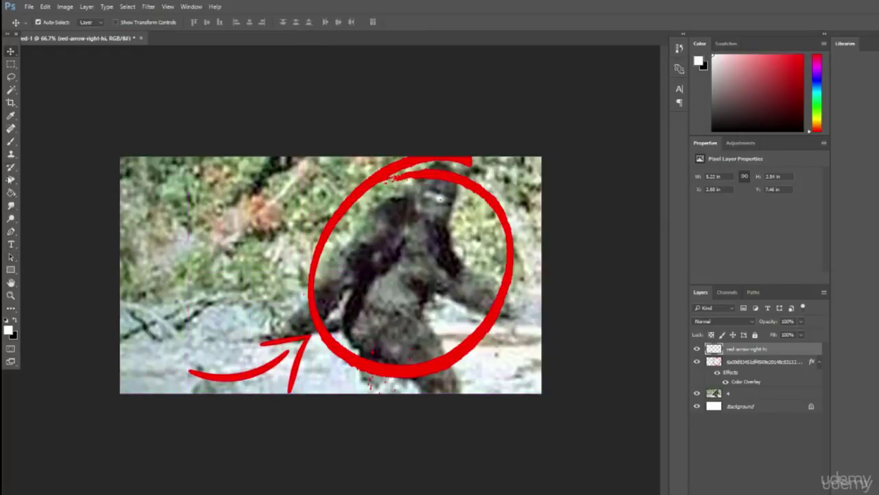
Draw a paragraph text box over the photo's area left of the creature and enter BIGBIG FOOT FOUND on three lines.
{"action": "left_click_drag", "start_coordinate": [11, 244], "coordinate": [42, 245]}
{"action": "left_click_drag", "start_coordinate": [127, 165], "coordinate": [285, 311]}
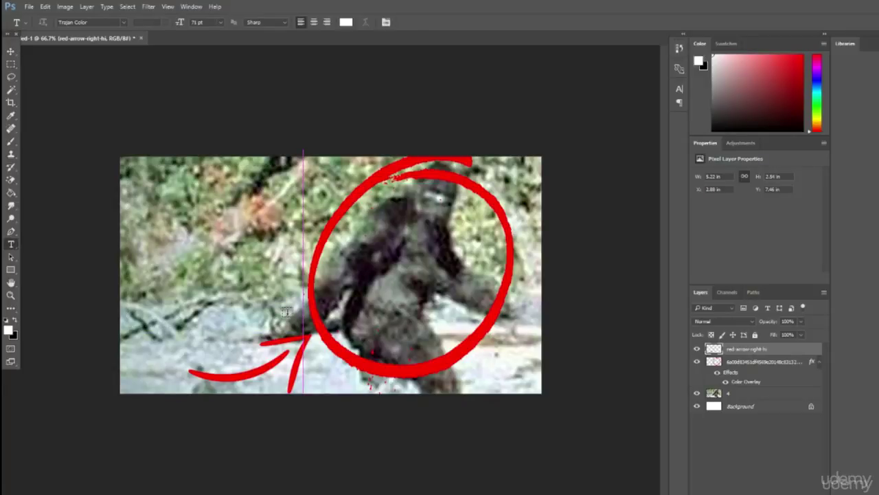
{"action": "left_click", "coordinate": [285, 311]}
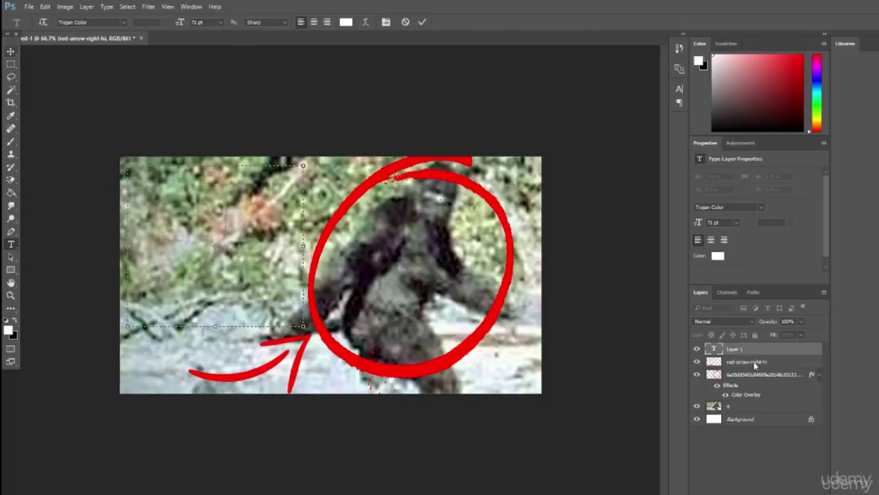
{"action": "key", "text": "ctrl+z"}
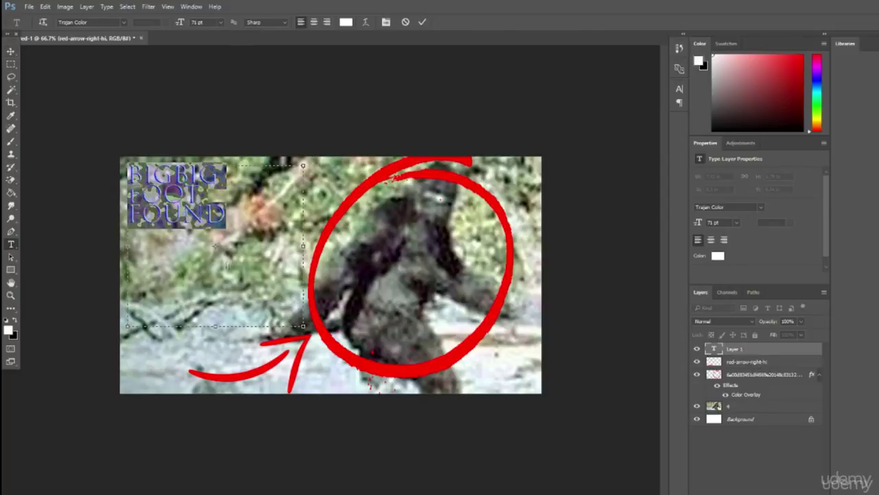
Set the font size of the whole text to 250 pt and widen its text box across the creature.
{"action": "left_click", "coordinate": [235, 215]}
{"action": "key", "text": "ctrl+a"}
{"action": "left_click", "coordinate": [221, 23]}
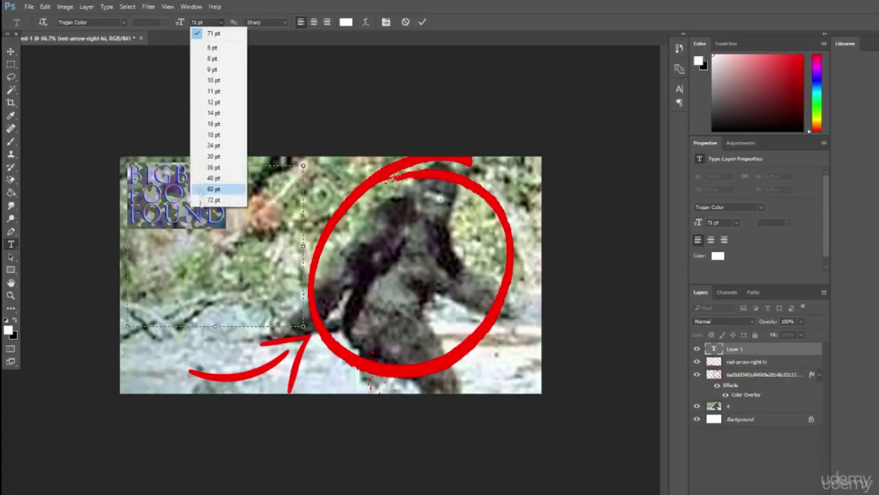
{"action": "left_click", "coordinate": [206, 200]}
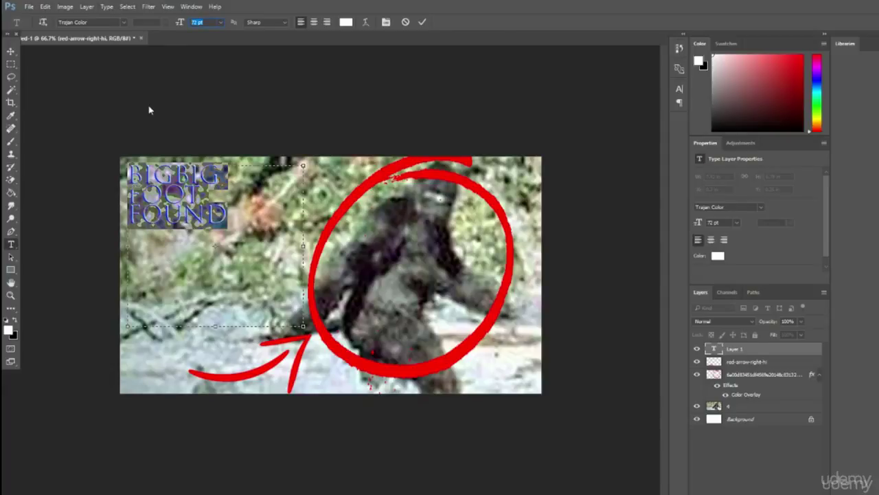
{"action": "type", "text": "400"}
{"action": "key", "text": "Return"}
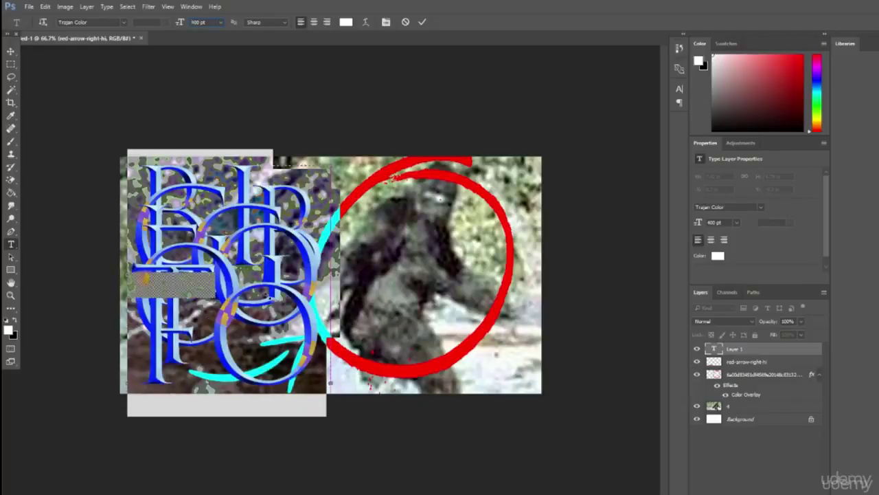
{"action": "type", "text": "25"}
{"action": "key", "text": "Return"}
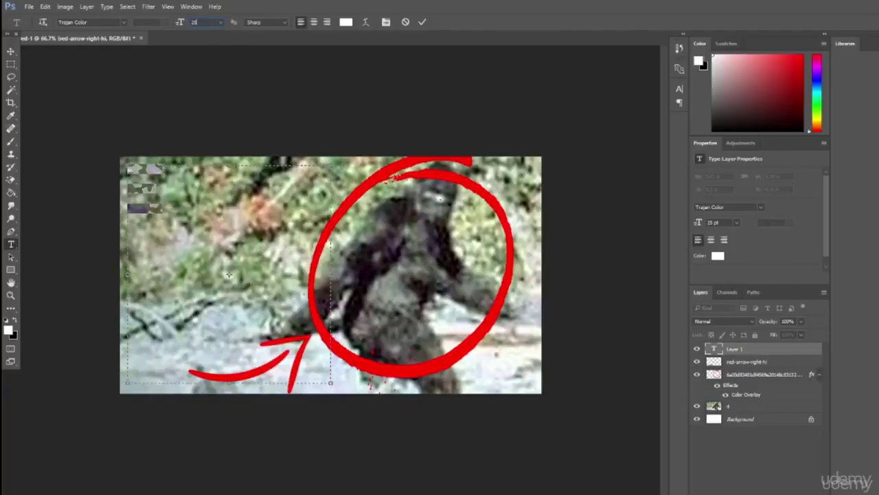
{"action": "type", "text": "250"}
{"action": "key", "text": "Return"}
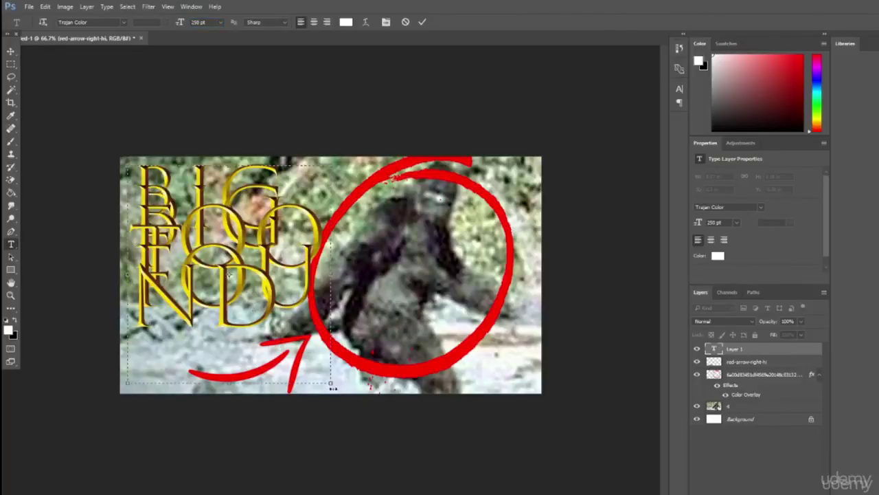
{"action": "left_click_drag", "start_coordinate": [329, 385], "coordinate": [438, 389]}
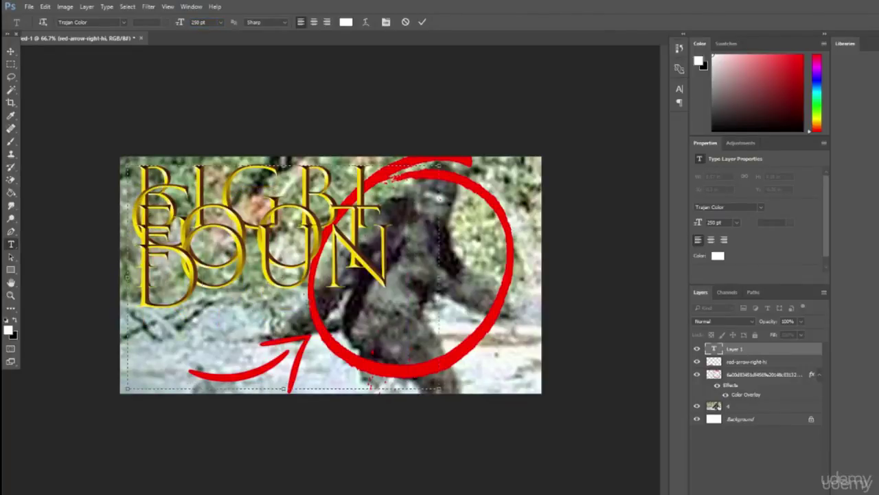
Set the leading of the whole text to Auto, leaving Warp Text unapplied.
{"action": "key", "text": "ctrl+a"}
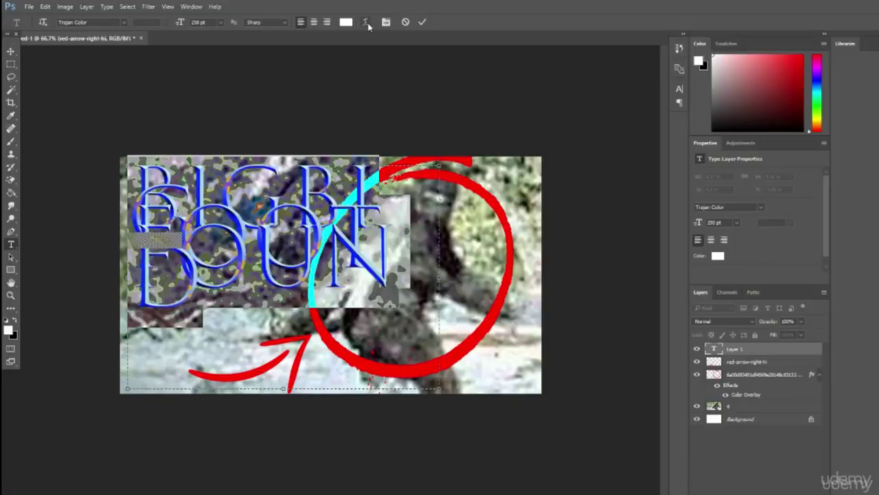
{"action": "left_click", "coordinate": [367, 22]}
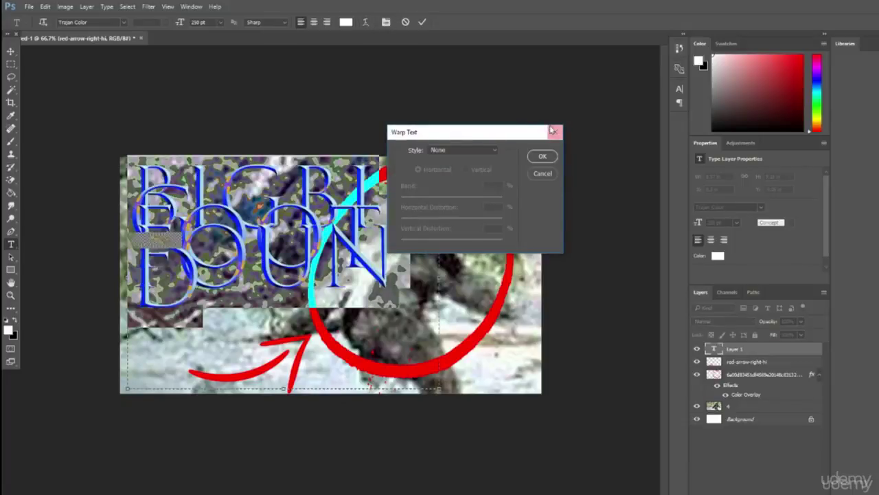
{"action": "key", "text": "Escape"}
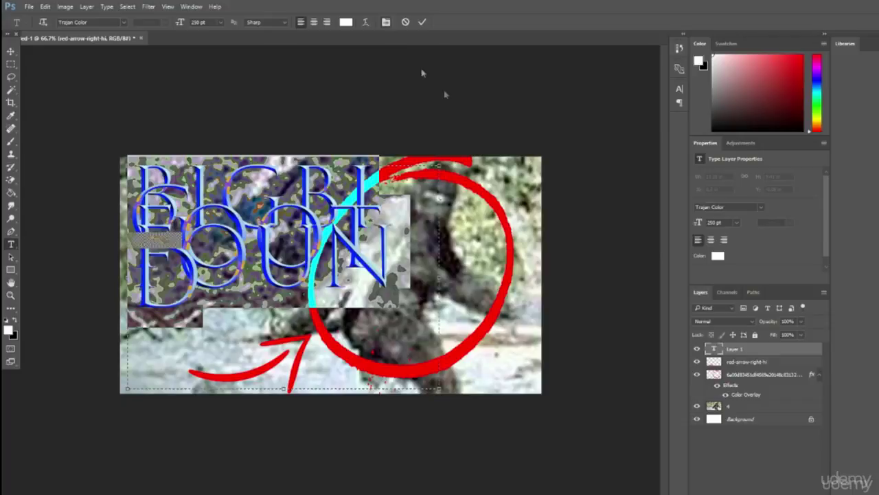
{"action": "key", "text": "ctrl+t"}
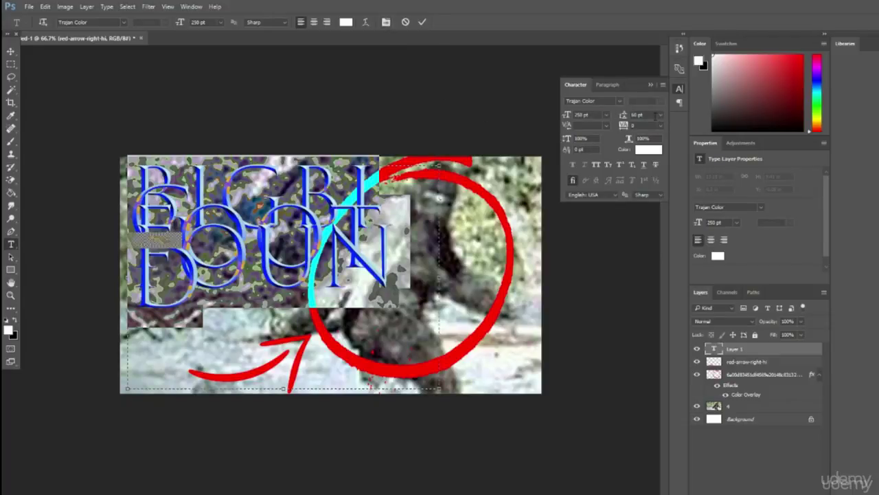
{"action": "left_click", "coordinate": [660, 120]}
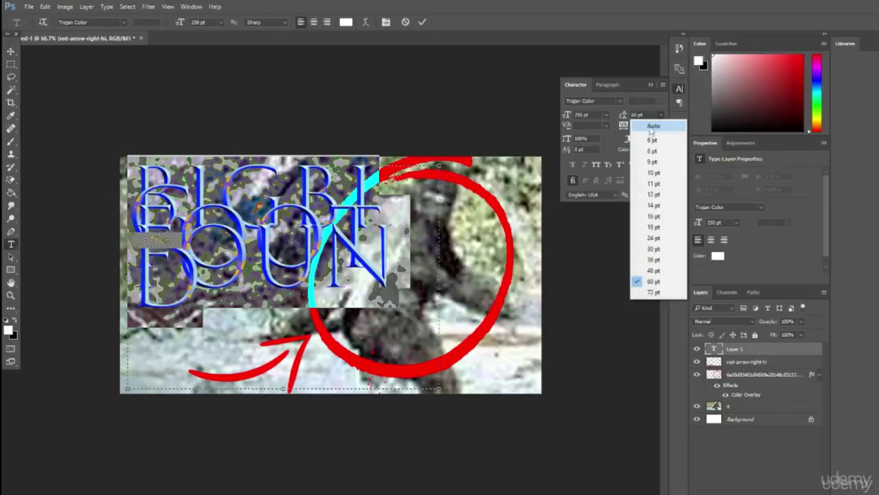
{"action": "left_click", "coordinate": [644, 123]}
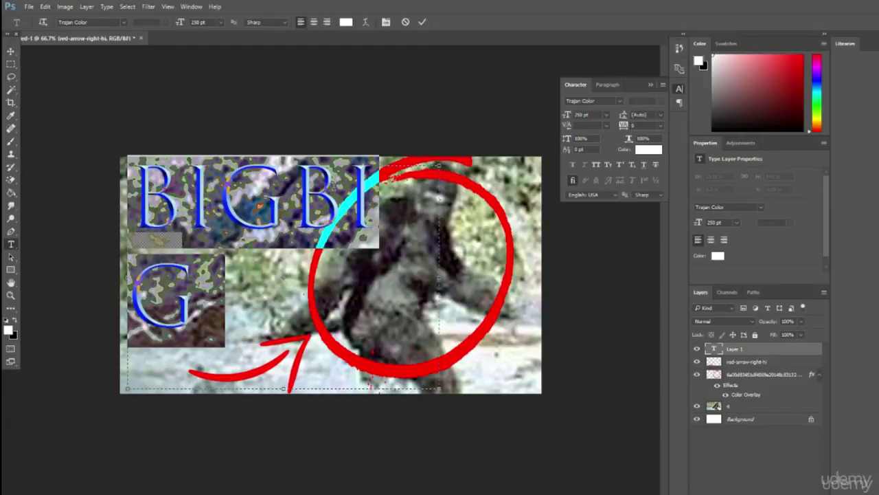
Extend the text box below the canvas edge and delete the duplicate BIG from the first line.
{"action": "left_click_drag", "start_coordinate": [440, 388], "coordinate": [478, 434]}
{"action": "left_click_drag", "start_coordinate": [287, 184], "coordinate": [119, 231]}
{"action": "key", "text": "BackSpace"}
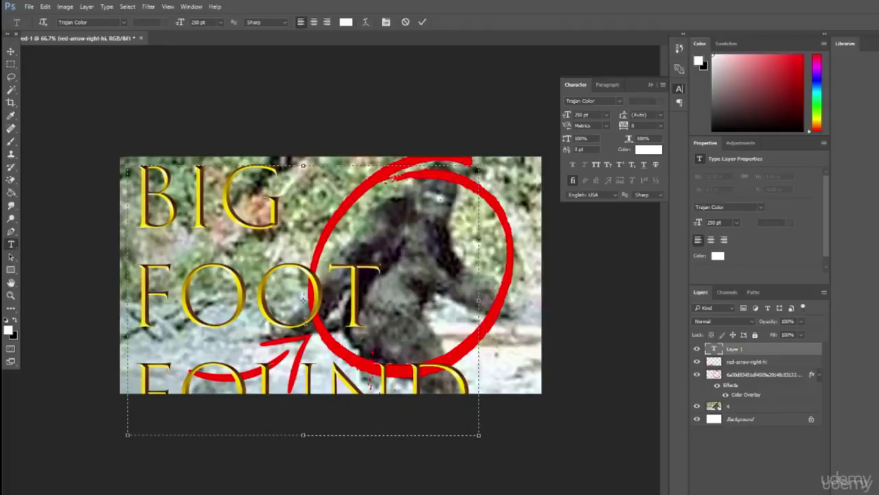
Change the font of the whole BIG FOOT FOUND text to Impact.
{"action": "key", "text": "ctrl+a"}
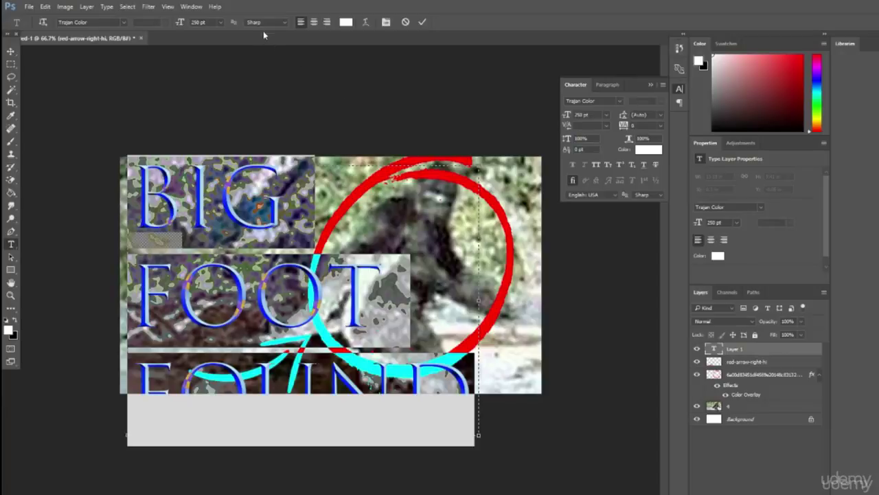
{"action": "left_click", "coordinate": [651, 85]}
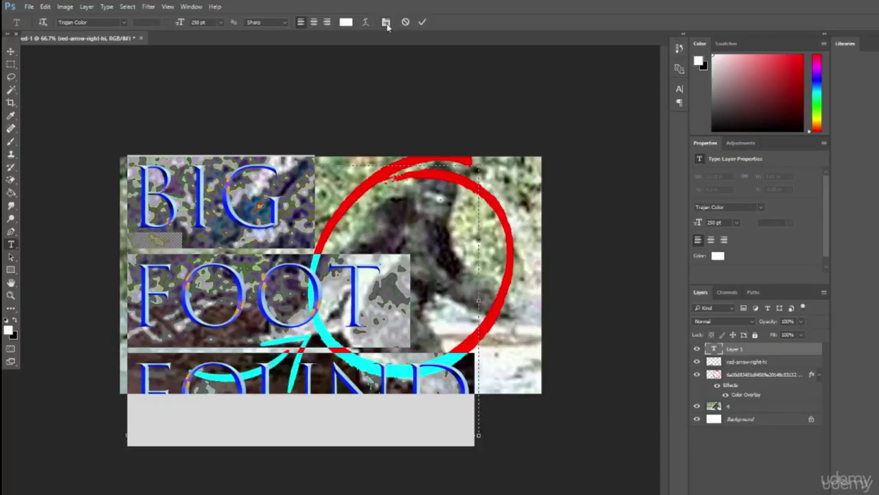
{"action": "left_click", "coordinate": [386, 24]}
{"action": "left_click", "coordinate": [387, 24]}
{"action": "left_click", "coordinate": [124, 25]}
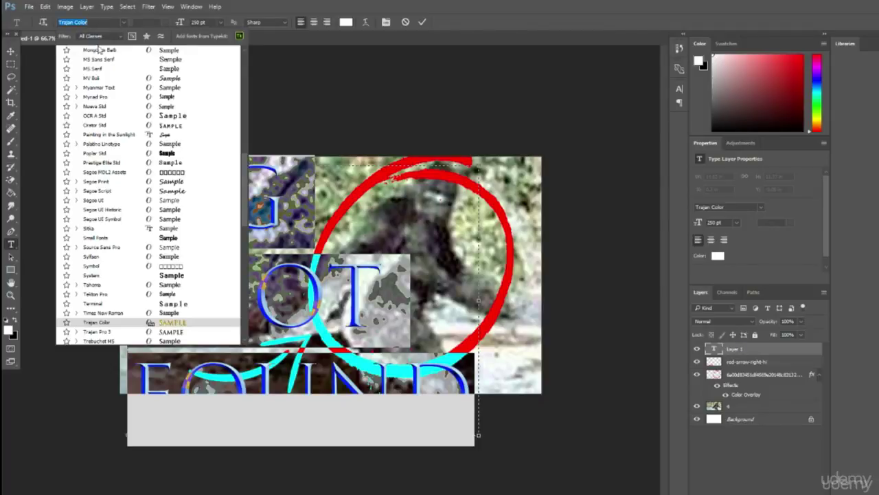
{"action": "scroll", "coordinate": [134, 158], "scroll_direction": "up", "scroll_amount": 5}
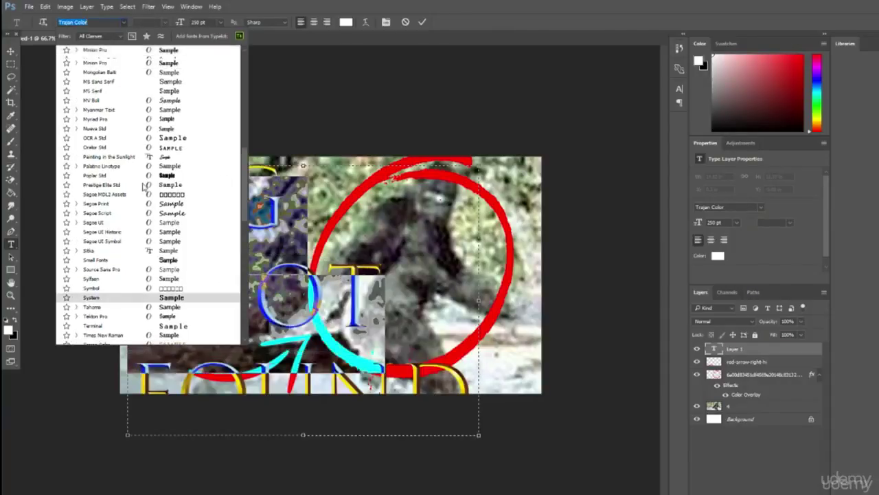
{"action": "scroll", "coordinate": [134, 158], "scroll_direction": "up", "scroll_amount": 5}
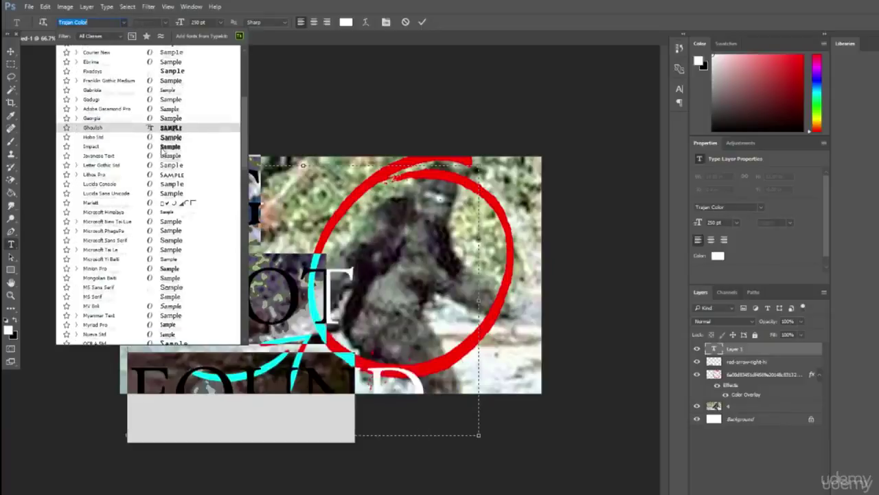
{"action": "scroll", "coordinate": [163, 157], "scroll_direction": "down", "scroll_amount": 2}
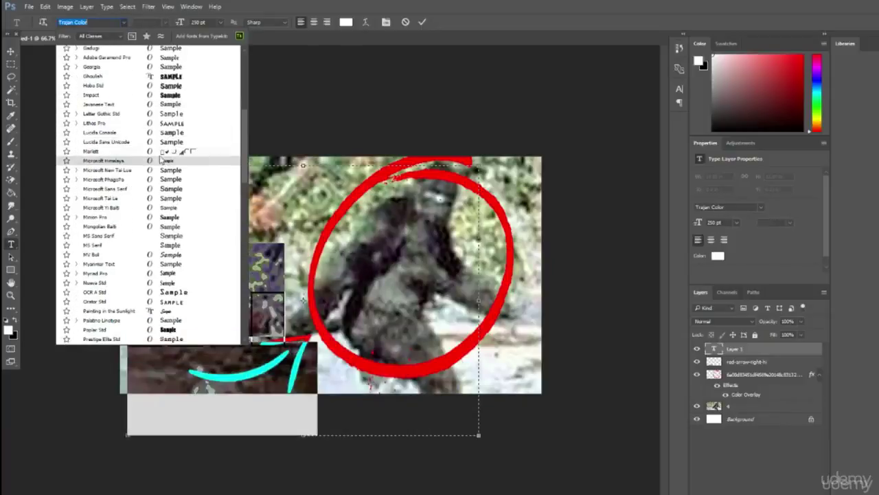
{"action": "key", "text": "Escape"}
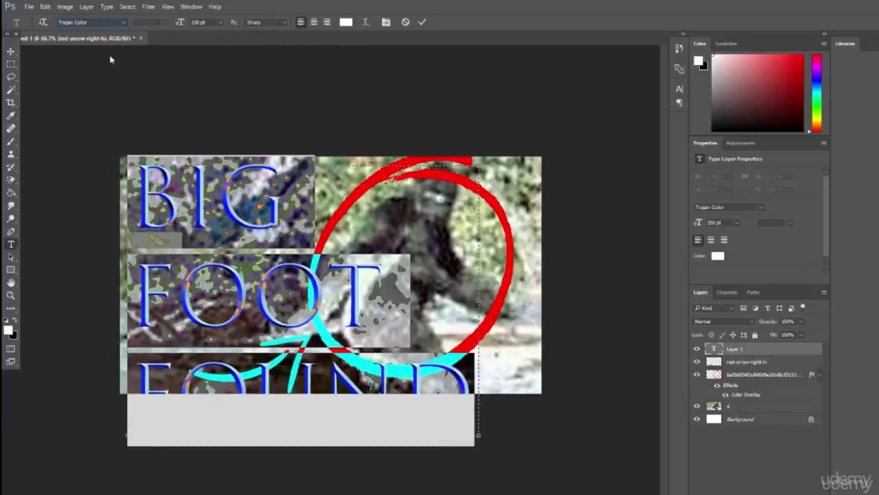
{"action": "left_click", "coordinate": [95, 23]}
{"action": "type", "text": "i"}
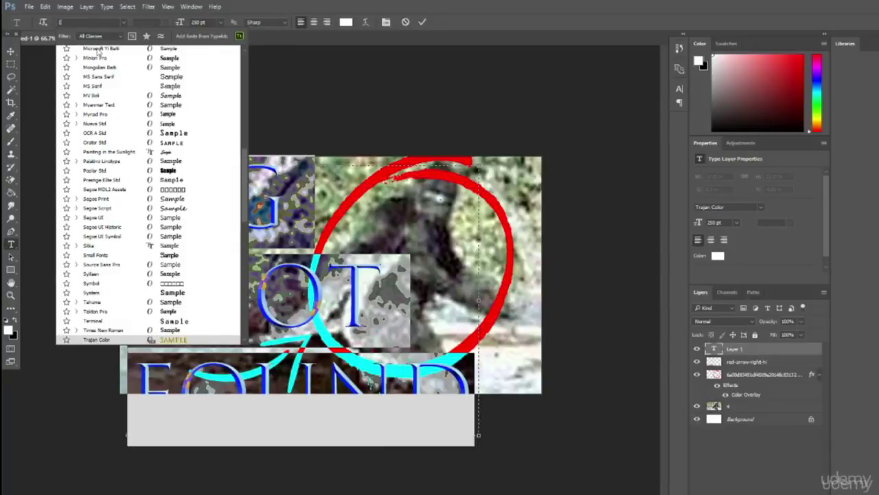
{"action": "type", "text": "mi"}
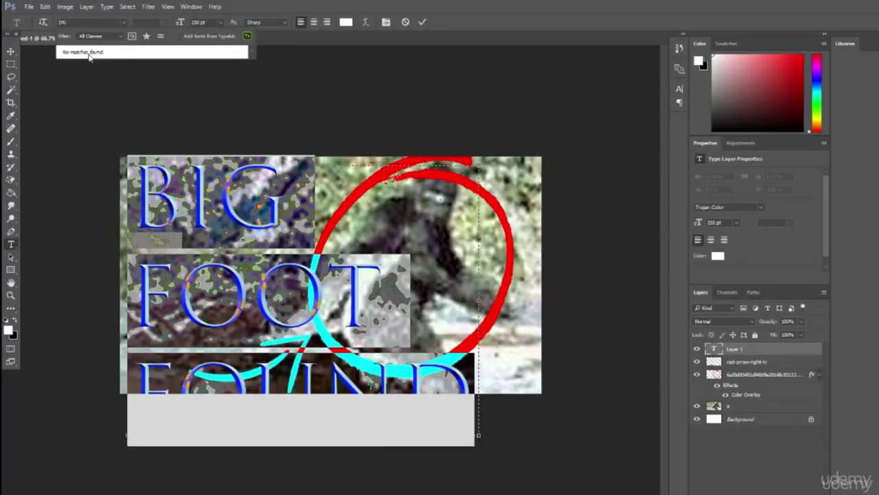
{"action": "key", "text": "BackSpace"}
{"action": "left_click", "coordinate": [109, 53]}
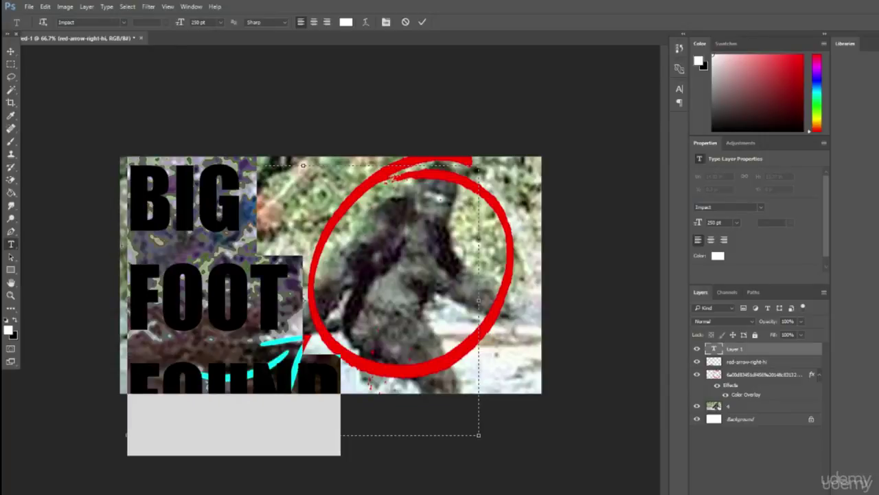
Try leading values such as 14, 72 and 150 pt on the whole BIG FOOT FOUND text.
{"action": "left_click", "coordinate": [387, 22]}
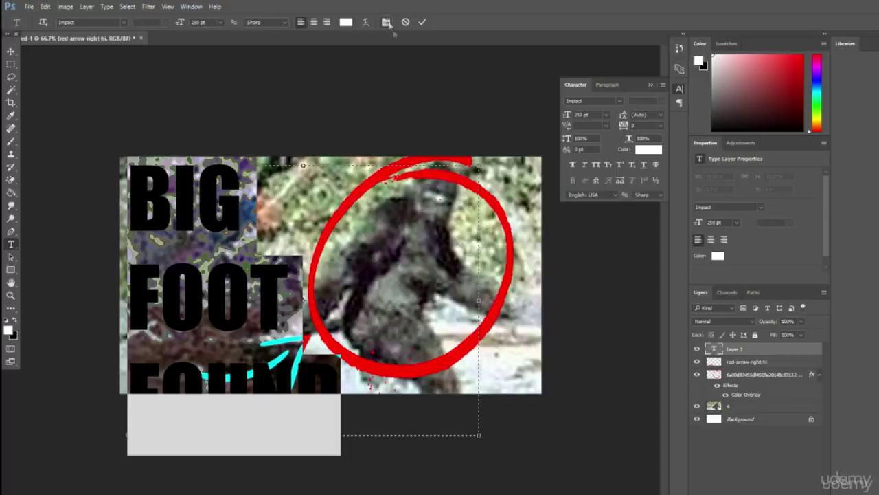
{"action": "left_click", "coordinate": [660, 114]}
{"action": "left_click", "coordinate": [661, 206]}
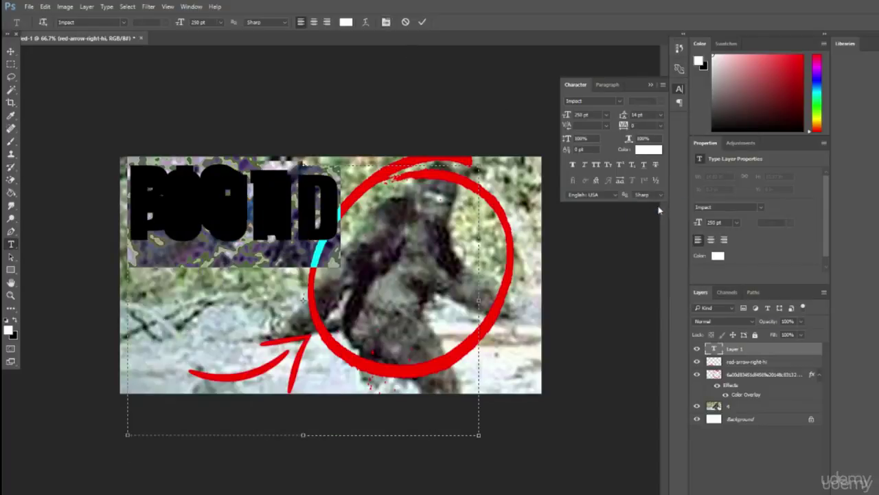
{"action": "left_click", "coordinate": [660, 115]}
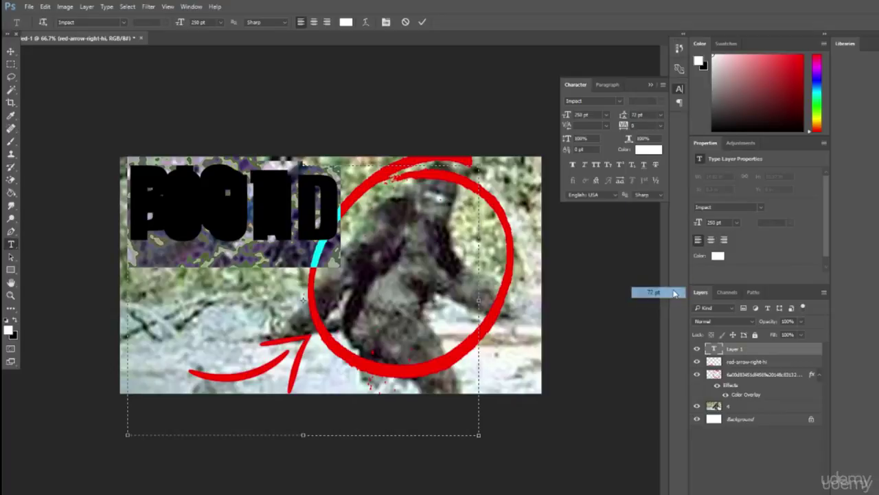
{"action": "left_click", "coordinate": [666, 292]}
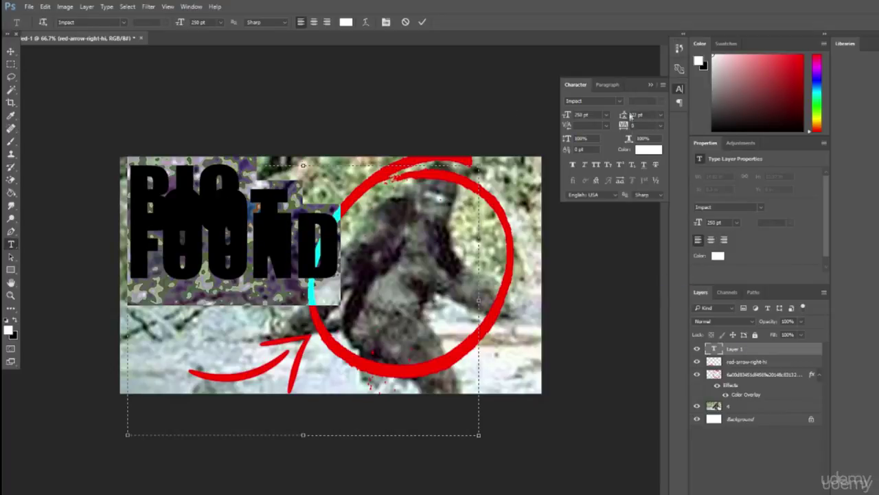
{"action": "type", "text": "150"}
{"action": "key", "text": "Return"}
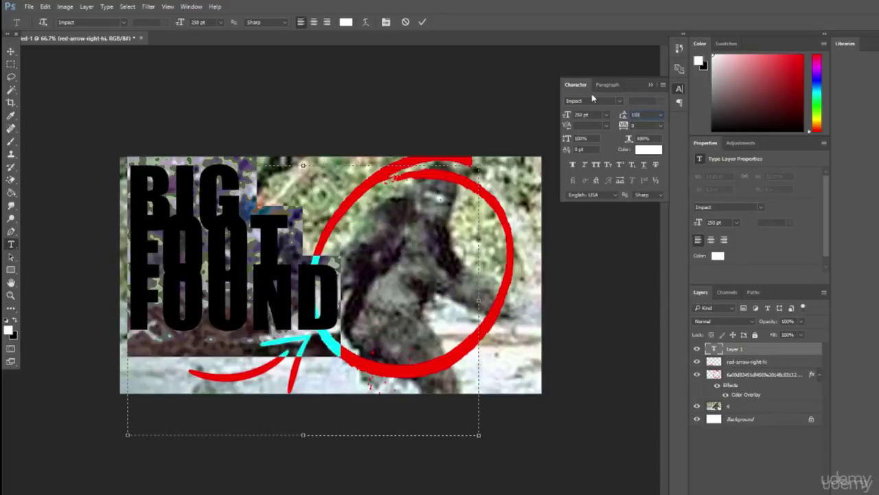
{"action": "type", "text": "0"}
{"action": "key", "text": "Return"}
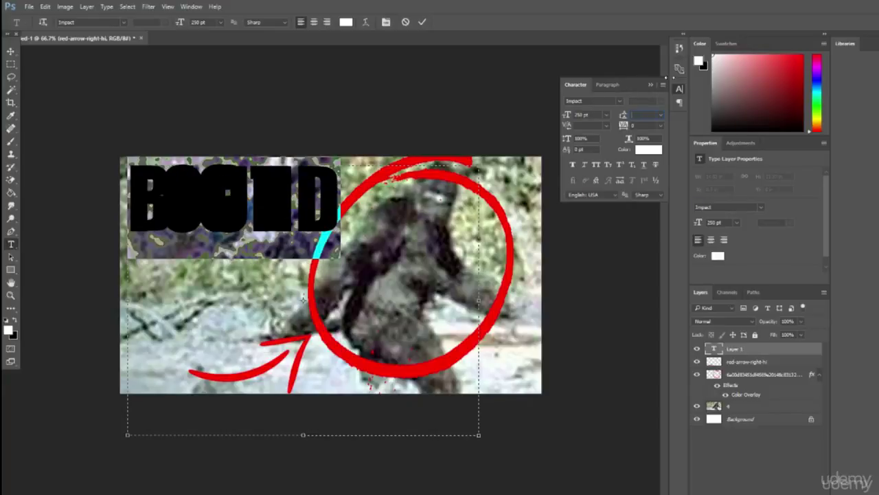
{"action": "type", "text": "250"}
{"action": "key", "text": "Return"}
{"action": "type", "text": "225"}
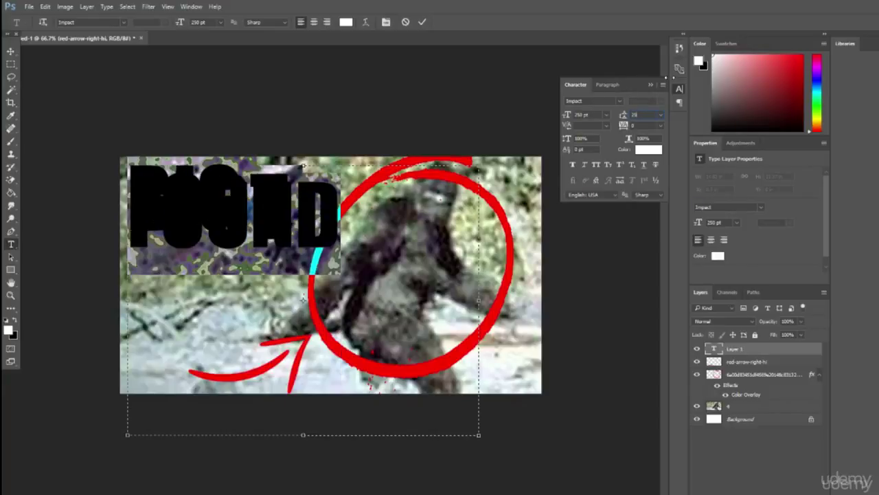
{"action": "key", "text": "Return"}
{"action": "type", "text": "22"}
{"action": "key", "text": "Return"}
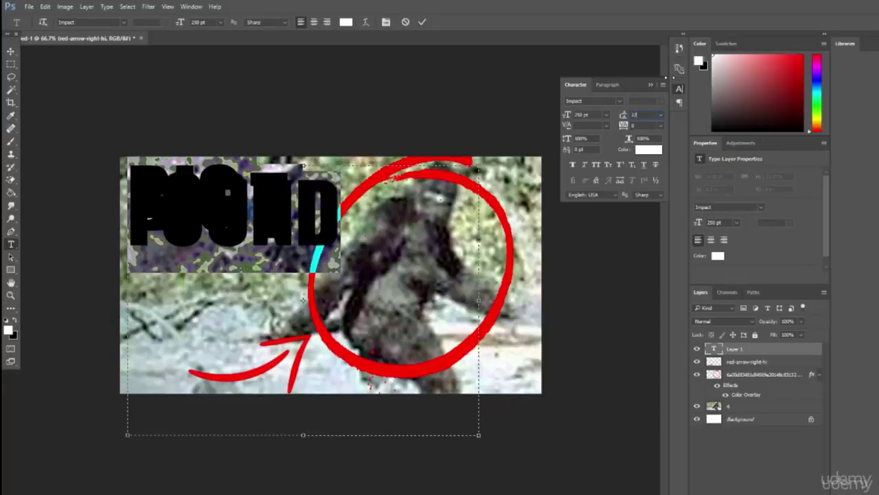
Set the leading of the whole text to 205 pt and commit the text edit.
{"action": "type", "text": "200"}
{"action": "key", "text": "Return"}
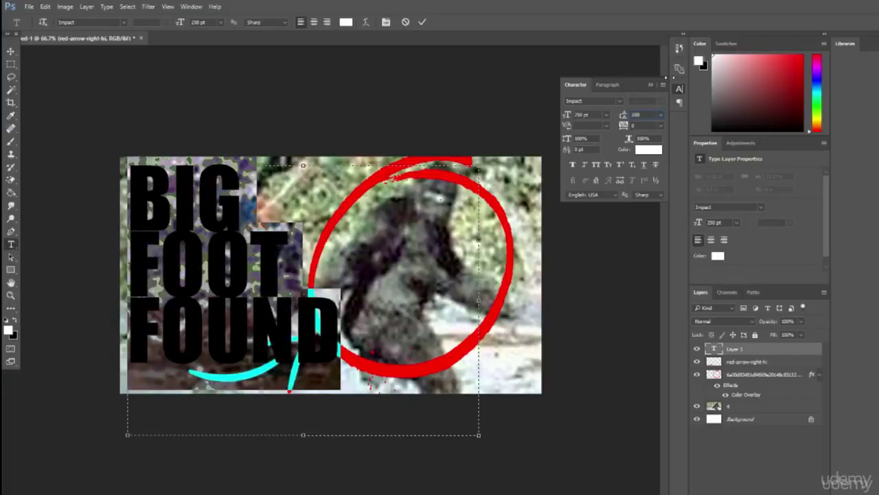
{"action": "type", "text": "205"}
{"action": "key", "text": "Return"}
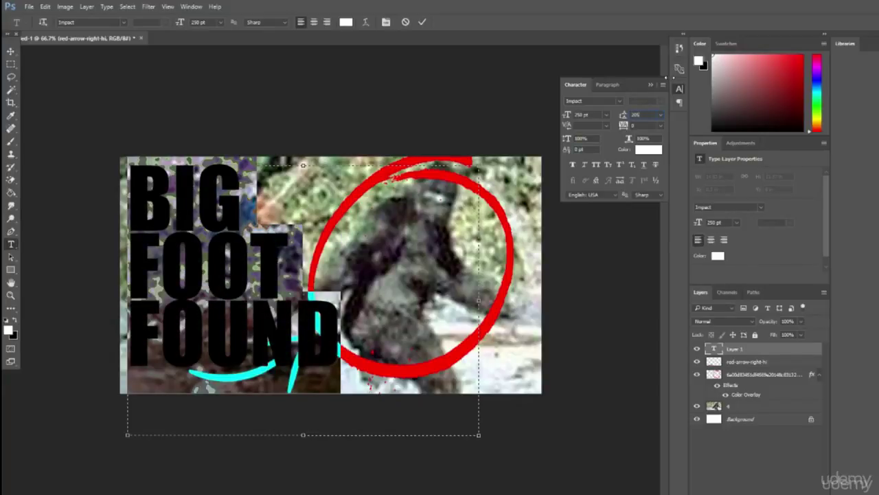
{"action": "left_click", "coordinate": [214, 342]}
{"action": "left_click", "coordinate": [10, 51]}
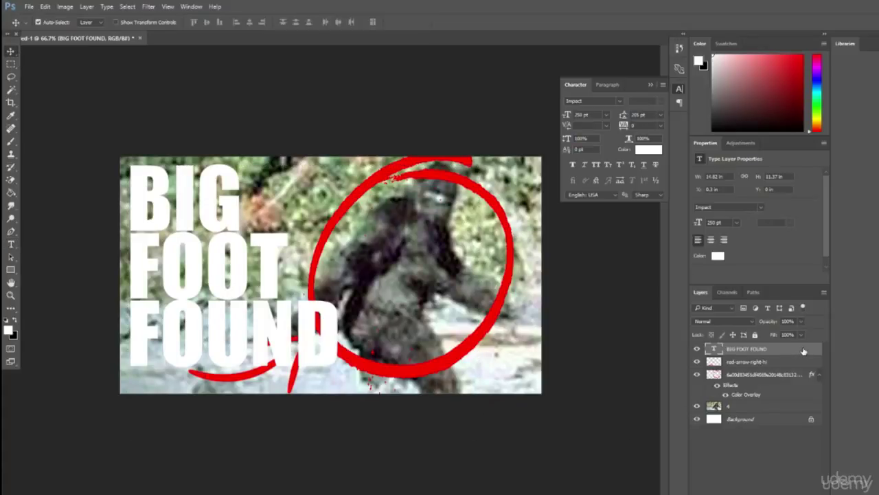
Give the text layer a yellow color overlay (#ffcc00) and a drop shadow with 0 px distance.
{"action": "double_click", "coordinate": [803, 351]}
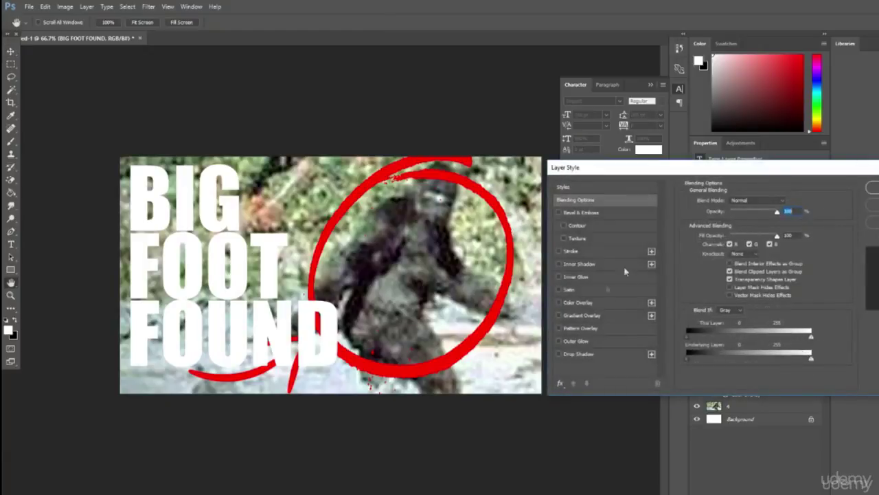
{"action": "left_click", "coordinate": [583, 303]}
{"action": "left_click", "coordinate": [786, 202]}
{"action": "left_click_drag", "start_coordinate": [729, 351], "coordinate": [728, 362]}
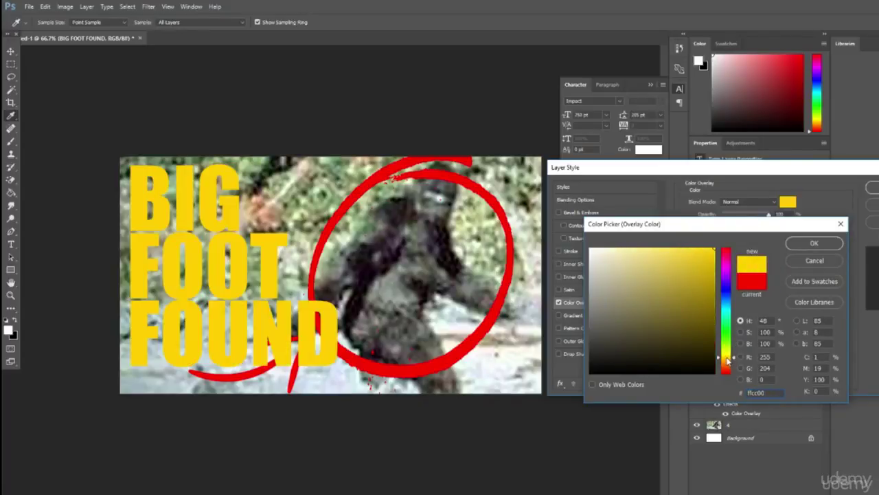
{"action": "left_click", "coordinate": [813, 243]}
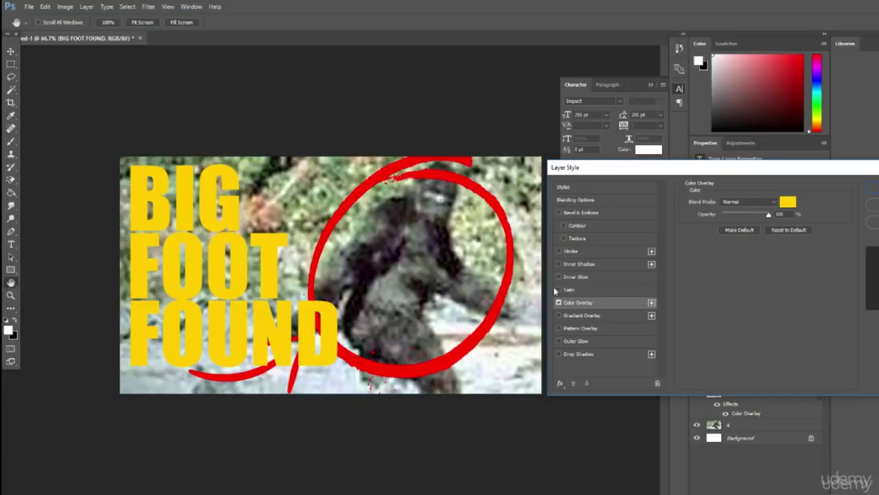
{"action": "left_click", "coordinate": [578, 354]}
{"action": "left_click", "coordinate": [706, 245]}
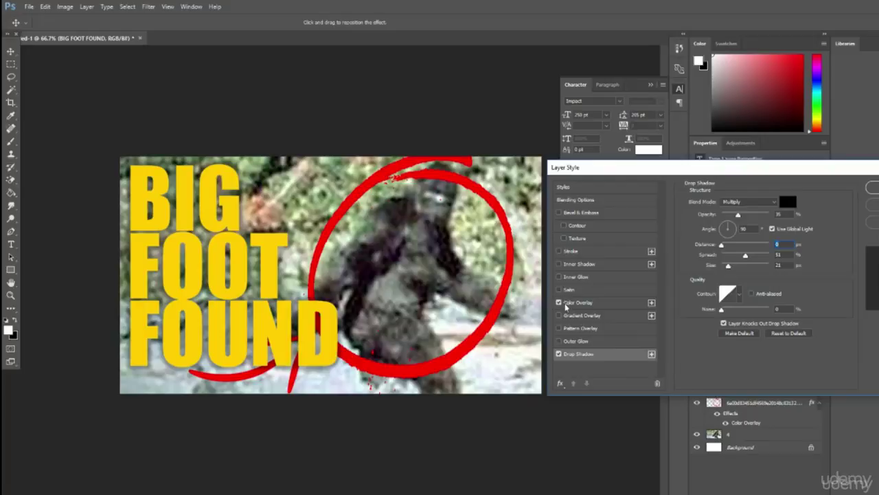
Add a black (#000000) stroke of 2 px to the text layer and apply the layer style.
{"action": "left_click", "coordinate": [569, 251]}
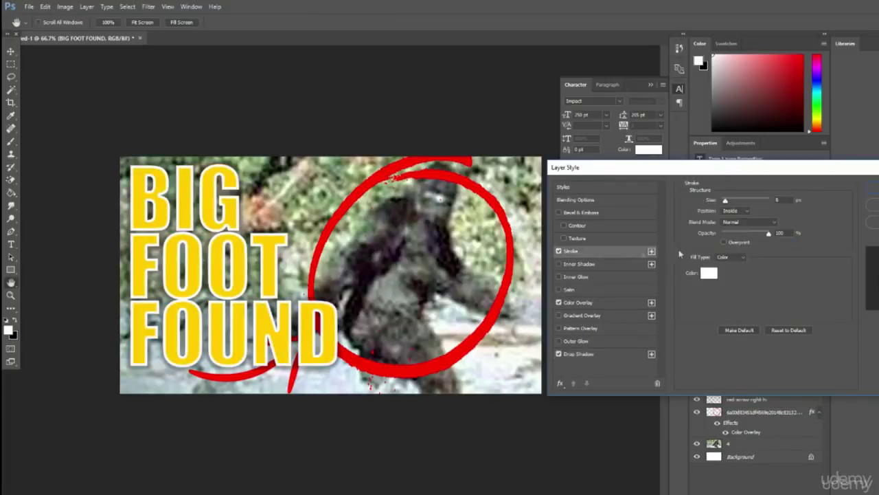
{"action": "left_click", "coordinate": [709, 329]}
{"action": "type", "text": "000000"}
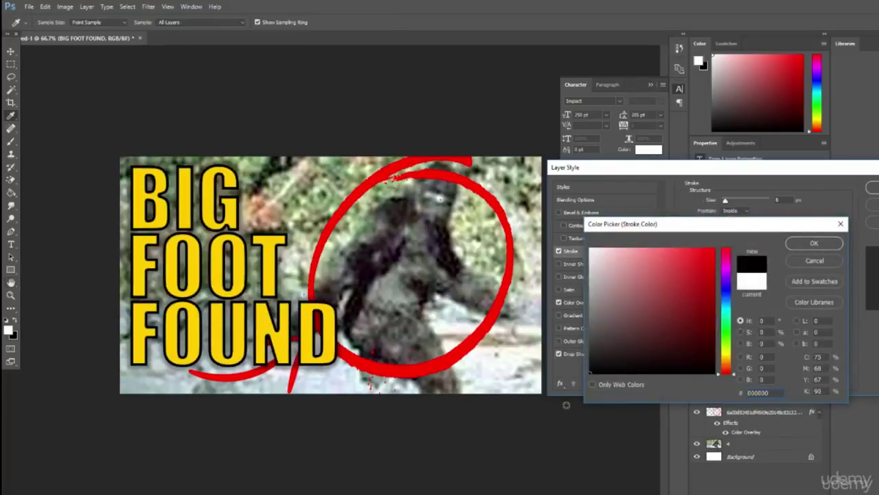
{"action": "left_click", "coordinate": [814, 246]}
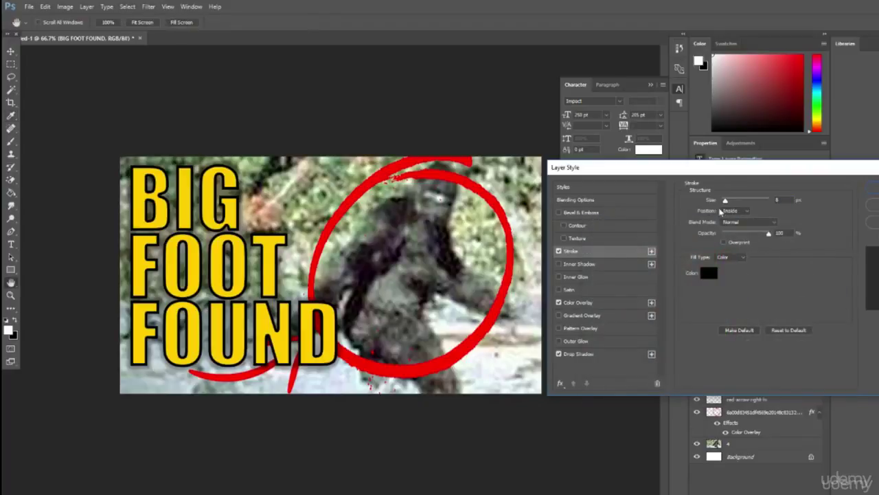
{"action": "left_click_drag", "start_coordinate": [725, 200], "coordinate": [719, 200]}
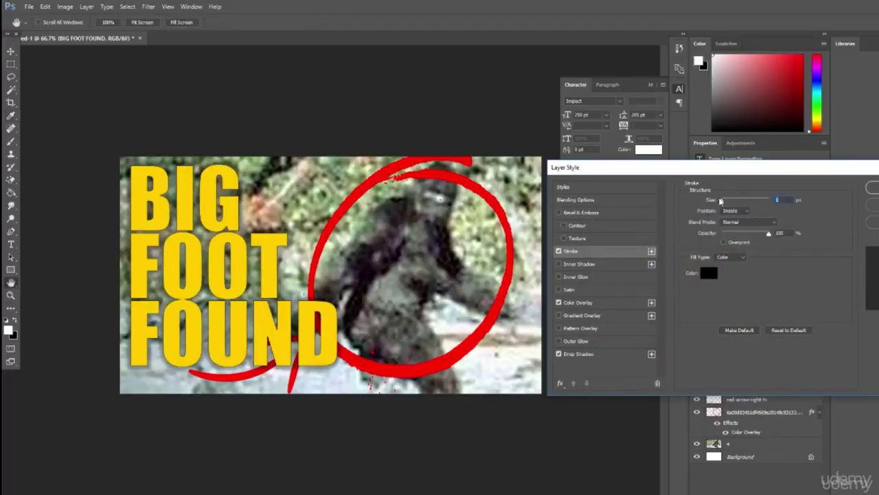
{"action": "left_click_drag", "start_coordinate": [721, 201], "coordinate": [721, 202]}
{"action": "left_click_drag", "start_coordinate": [722, 204], "coordinate": [726, 209]}
{"action": "type", "text": "2"}
{"action": "key", "text": "Return"}
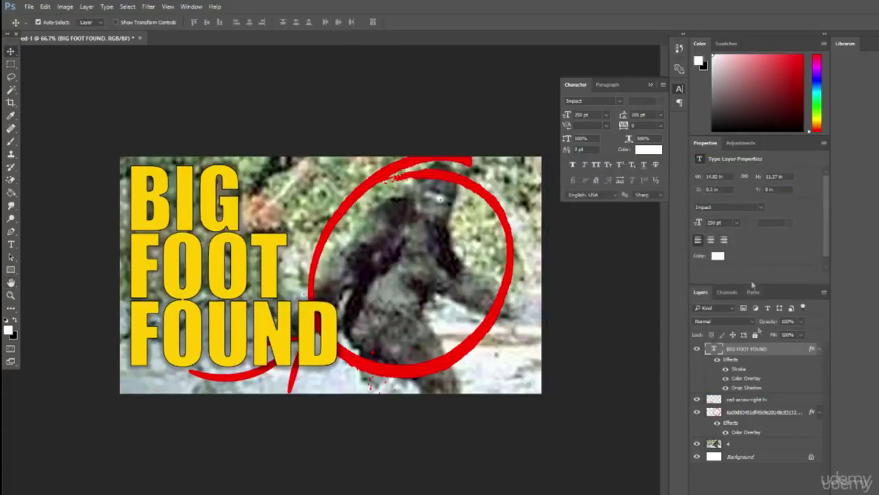
Move the red arrow layer above the BIG FOOT FOUND text layer in the layer order.
{"action": "left_click", "coordinate": [769, 399]}
{"action": "left_click", "coordinate": [763, 349]}
{"action": "left_click", "coordinate": [11, 295]}
{"action": "right_click", "coordinate": [299, 214]}
{"action": "left_click", "coordinate": [330, 288]}
{"action": "right_click", "coordinate": [342, 225]}
{"action": "left_click", "coordinate": [383, 310]}
{"action": "right_click", "coordinate": [347, 258]}
{"action": "left_click", "coordinate": [382, 325]}
{"action": "left_click", "coordinate": [332, 303]}
{"action": "left_click", "coordinate": [321, 279]}
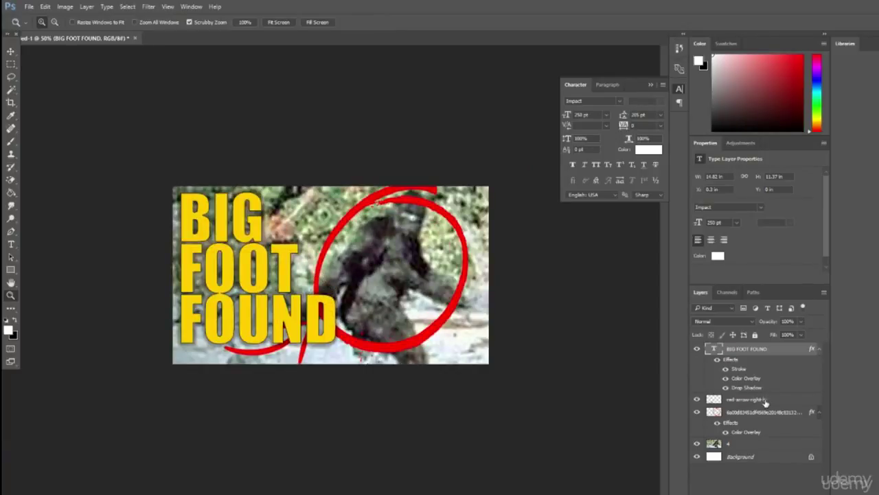
{"action": "left_click", "coordinate": [756, 399]}
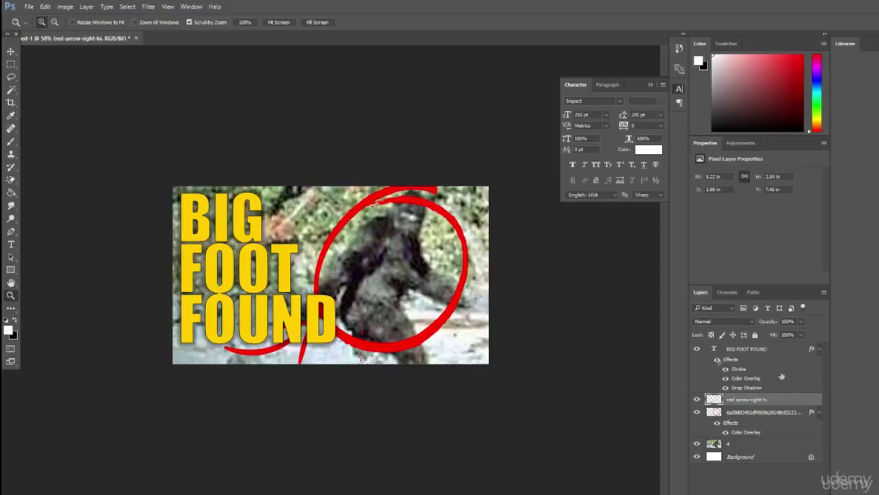
{"action": "left_click_drag", "start_coordinate": [752, 408], "coordinate": [748, 350]}
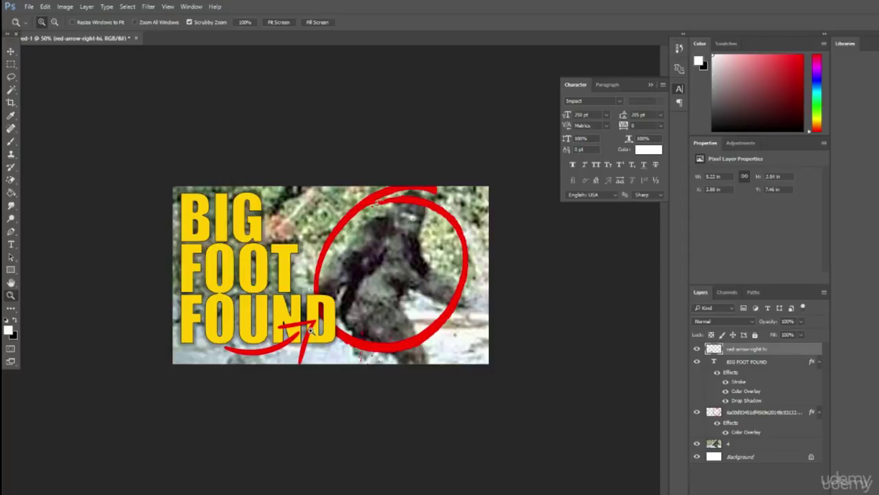
Move the red arrow to the photo's lower-right corner and rotate it to point up and left at the circle.
{"action": "left_click", "coordinate": [10, 51]}
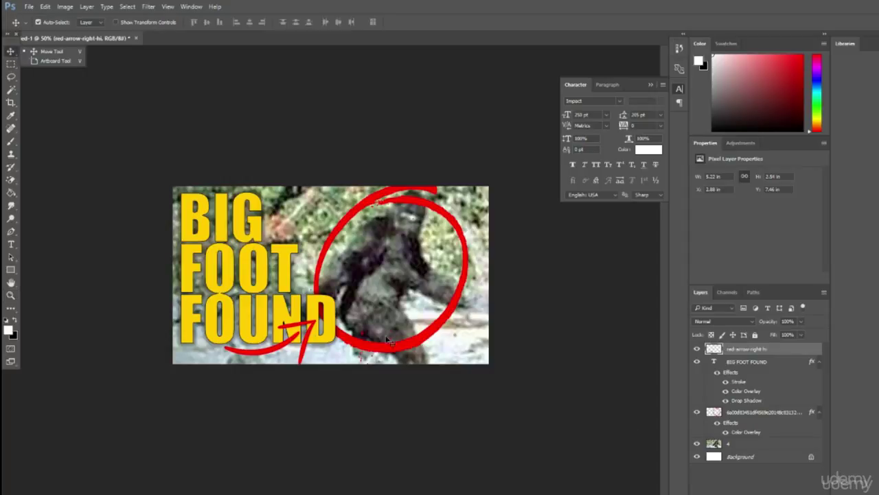
{"action": "left_click_drag", "start_coordinate": [287, 352], "coordinate": [477, 335]}
{"action": "key", "text": "ctrl+t"}
{"action": "left_click_drag", "start_coordinate": [526, 304], "coordinate": [388, 205]}
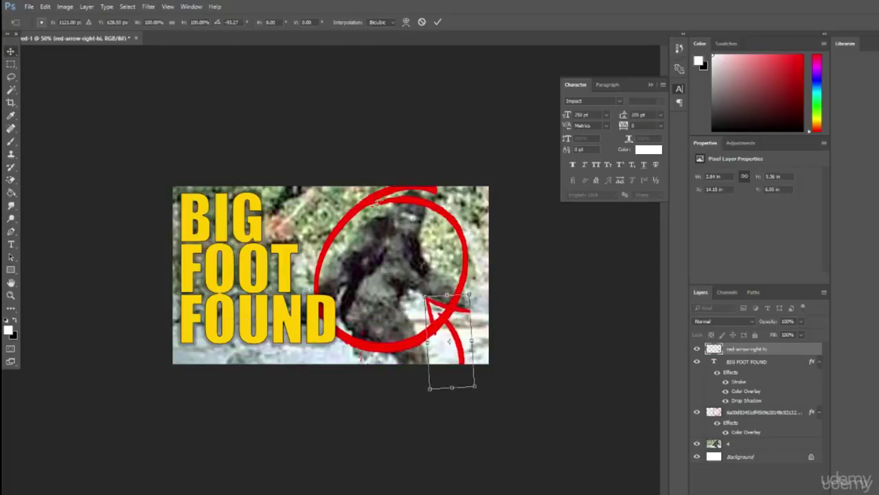
{"action": "key", "text": "Return"}
{"action": "left_click", "coordinate": [443, 344]}
{"action": "left_click_drag", "start_coordinate": [460, 340], "coordinate": [483, 359]}
{"action": "left_click_drag", "start_coordinate": [504, 274], "coordinate": [488, 283]}
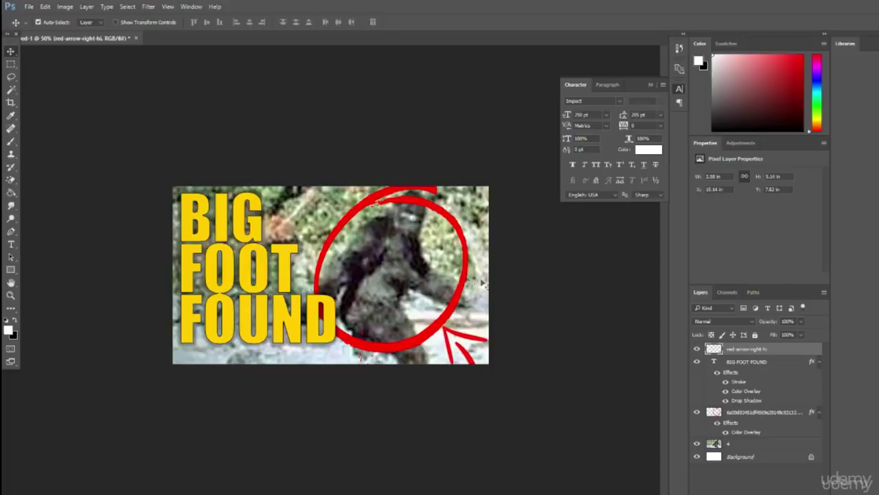
Duplicate the arrow layer and place the rotated copy at the circle's upper-left edge, pointing down at the circle.
{"action": "left_click", "coordinate": [93, 8]}
{"action": "left_click", "coordinate": [106, 35]}
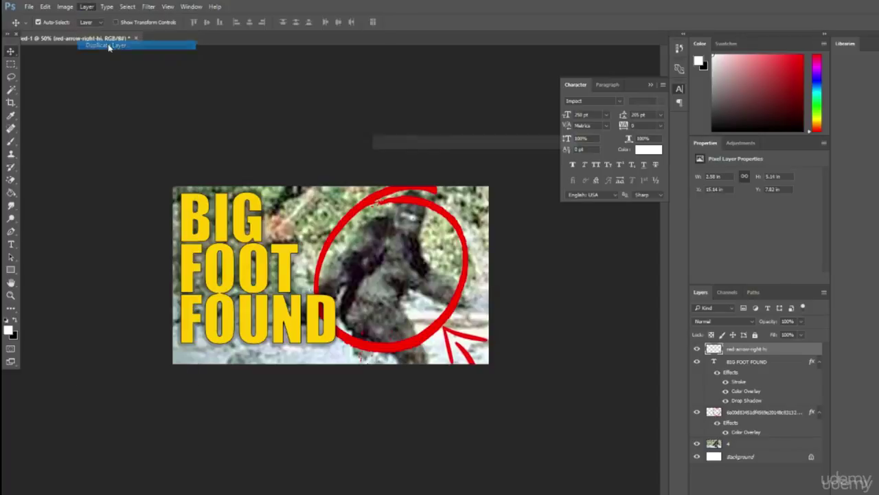
{"action": "left_click", "coordinate": [557, 163]}
{"action": "left_click_drag", "start_coordinate": [455, 297], "coordinate": [333, 295]}
{"action": "key", "text": "ctrl+t"}
{"action": "key", "text": "Return"}
{"action": "left_click_drag", "start_coordinate": [305, 251], "coordinate": [284, 177]}
{"action": "key", "text": "ctrl+z"}
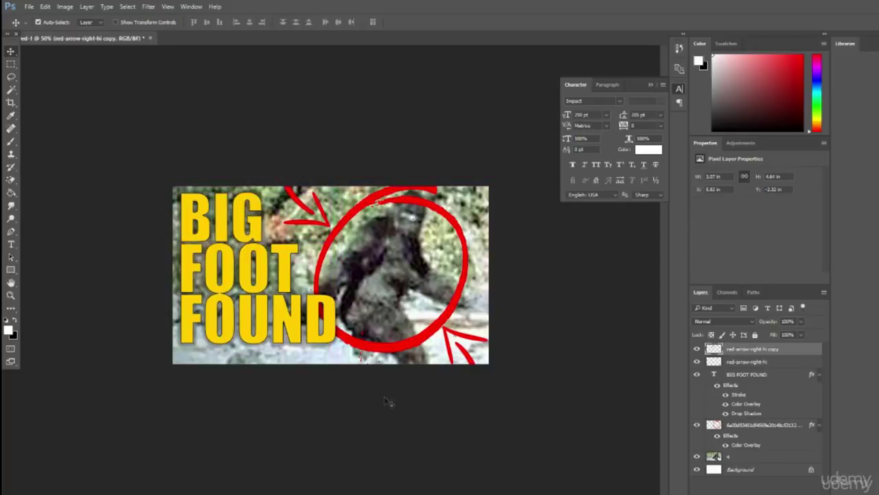
Scale the BIG FOOT FOUND text up proportionally to about 115% from its upper-left corner.
{"action": "left_click", "coordinate": [743, 362]}
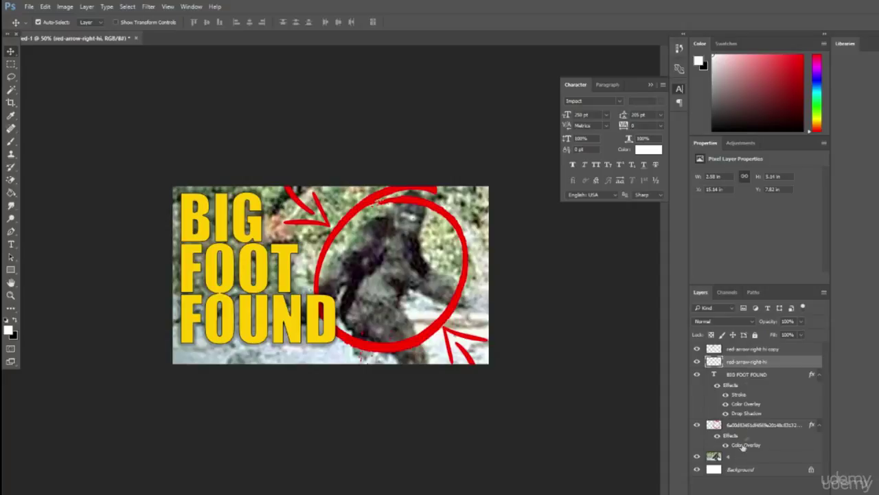
{"action": "left_click", "coordinate": [749, 375]}
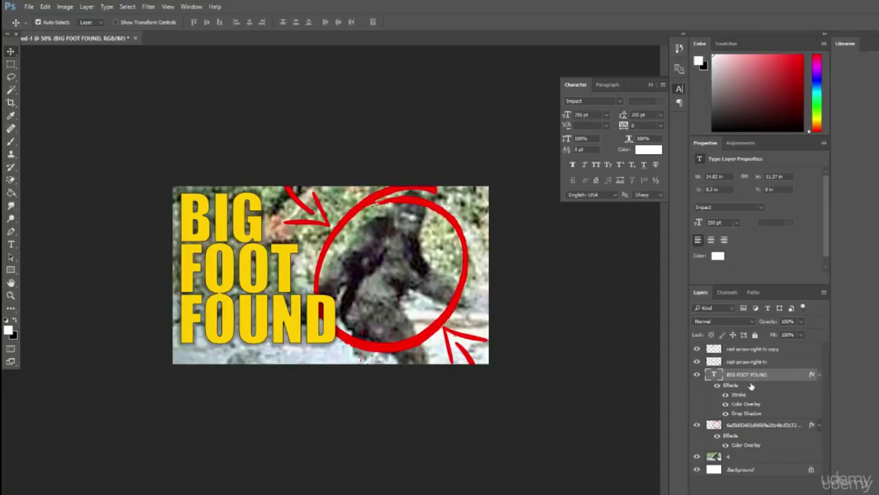
{"action": "key", "text": "ctrl+t"}
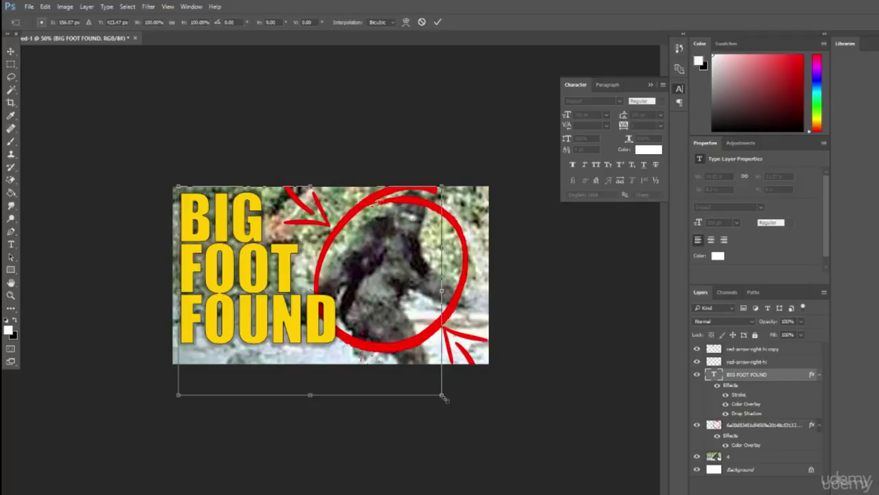
{"action": "left_click_drag", "start_coordinate": [440, 393], "coordinate": [483, 417]}
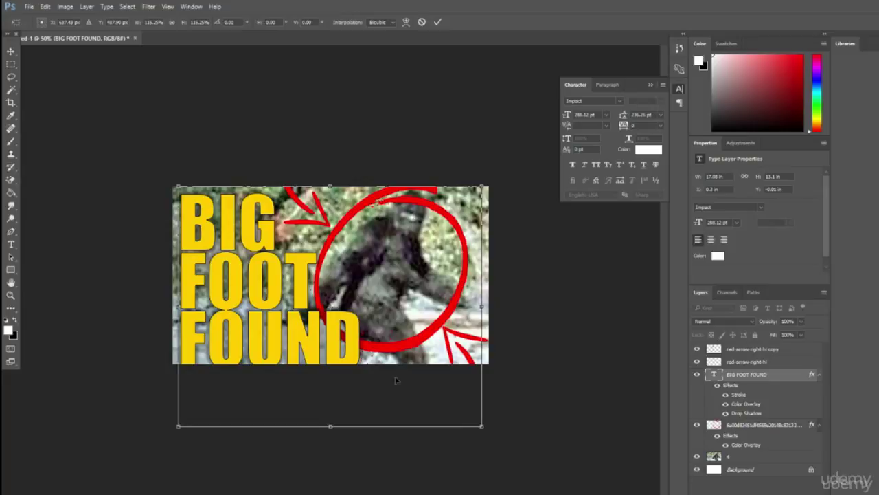
{"action": "key", "text": "Return"}
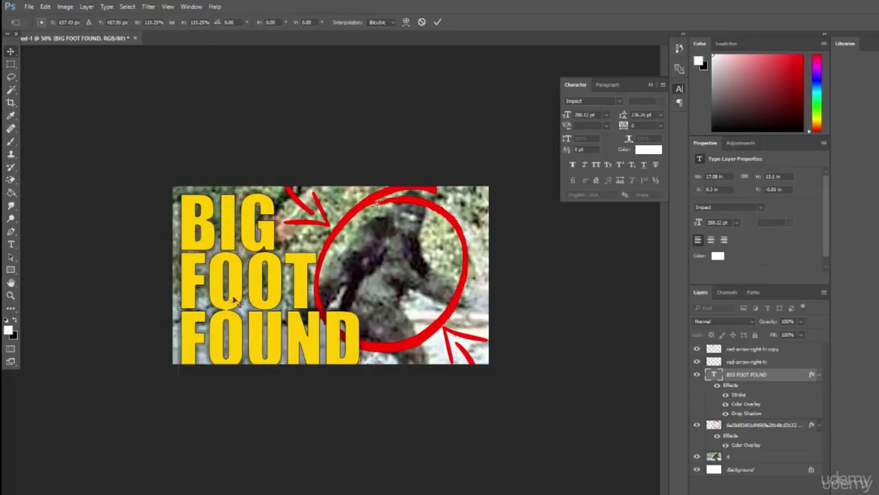
Nudge the BIG FOOT FOUND text upward to a Y position of about -0.26 in, fitting FOUND inside the canvas.
{"action": "right_click", "coordinate": [7, 55]}
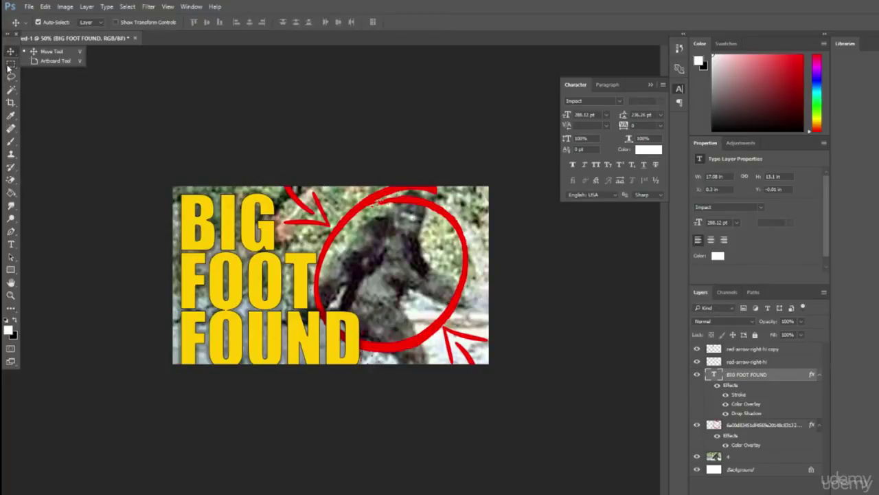
{"action": "left_click", "coordinate": [48, 51]}
{"action": "key", "text": "Up"}
{"action": "key", "text": "Up"}
{"action": "key", "text": "Up"}
{"action": "key", "text": "Up"}
{"action": "key", "text": "Up"}
{"action": "key", "text": "Up"}
{"action": "key", "text": "Up"}
{"action": "key", "text": "Up"}
{"action": "key", "text": "Up"}
{"action": "key", "text": "Up"}
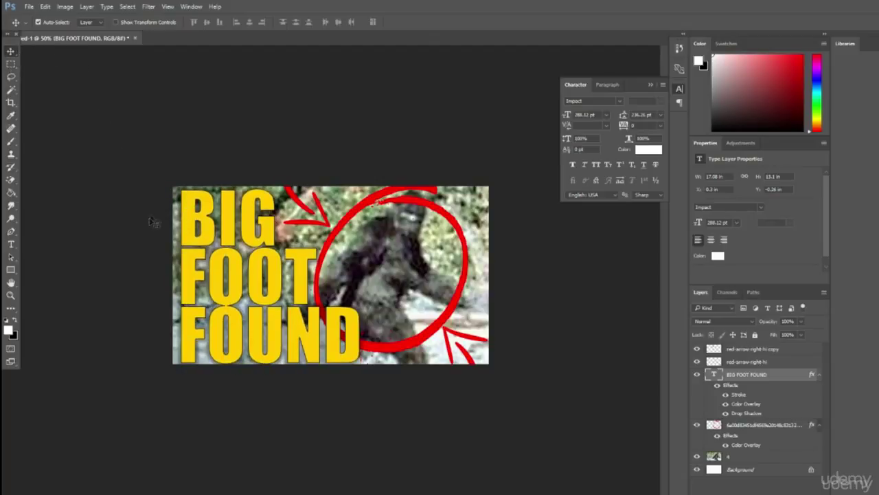
Nudge the BIG FOOT FOUND text left to an X position of about 0.16 in.
{"action": "key", "text": "Left"}
{"action": "key", "text": "Left"}
{"action": "key", "text": "Left"}
{"action": "key", "text": "Left"}
{"action": "key", "text": "Left"}
{"action": "key", "text": "Left"}
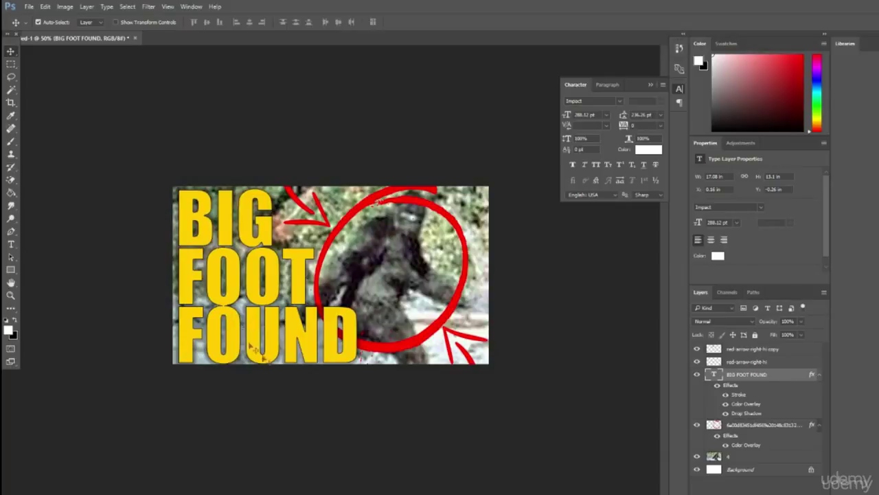
Examine the whole thumbnail at a much smaller scale to judge the legibility of the text, circle and arrows.
{"action": "left_click", "coordinate": [10, 295]}
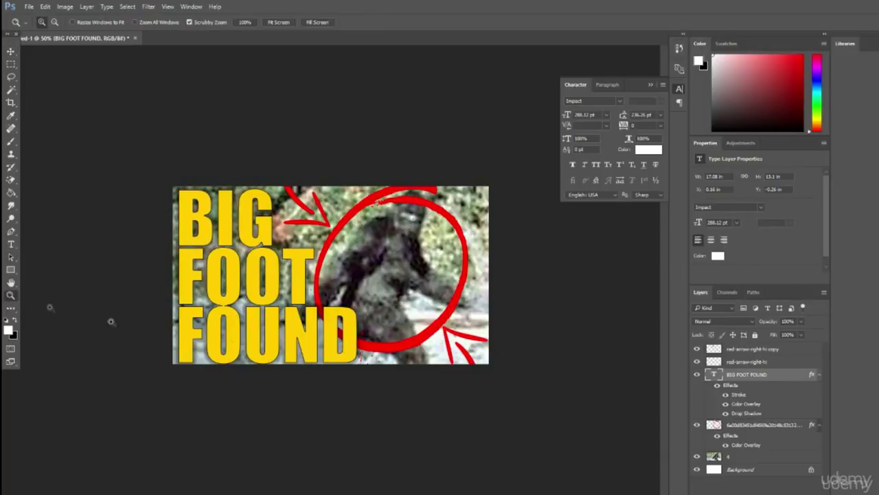
{"action": "right_click", "coordinate": [409, 274]}
{"action": "left_click", "coordinate": [440, 335]}
{"action": "right_click", "coordinate": [353, 251]}
{"action": "left_click", "coordinate": [397, 320]}
{"action": "right_click", "coordinate": [336, 265]}
{"action": "left_click", "coordinate": [379, 334]}
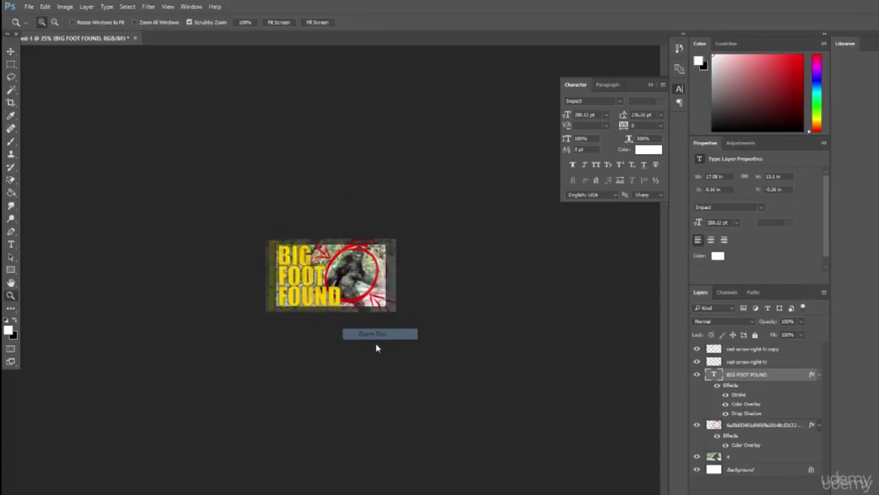
{"action": "left_click", "coordinate": [330, 278]}
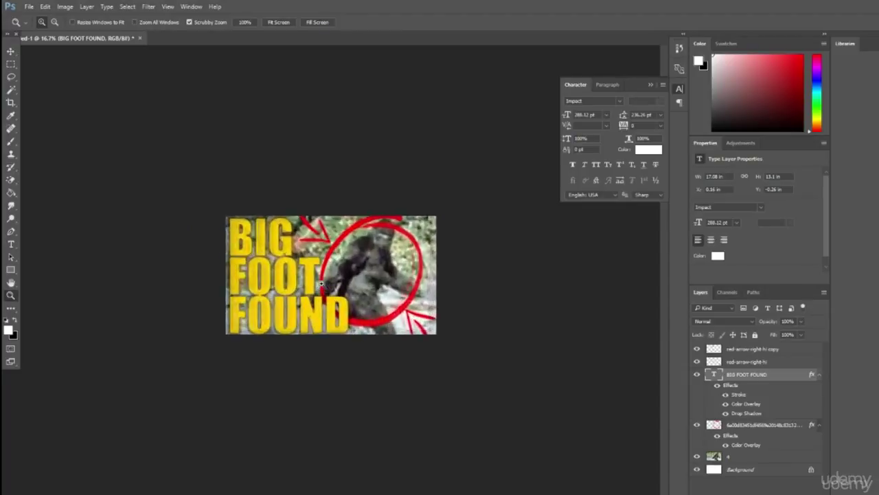
Preview alternative fonts on the entire BIG FOOT FOUND text and keep Impact.
{"action": "left_click_drag", "start_coordinate": [11, 244], "coordinate": [61, 245]}
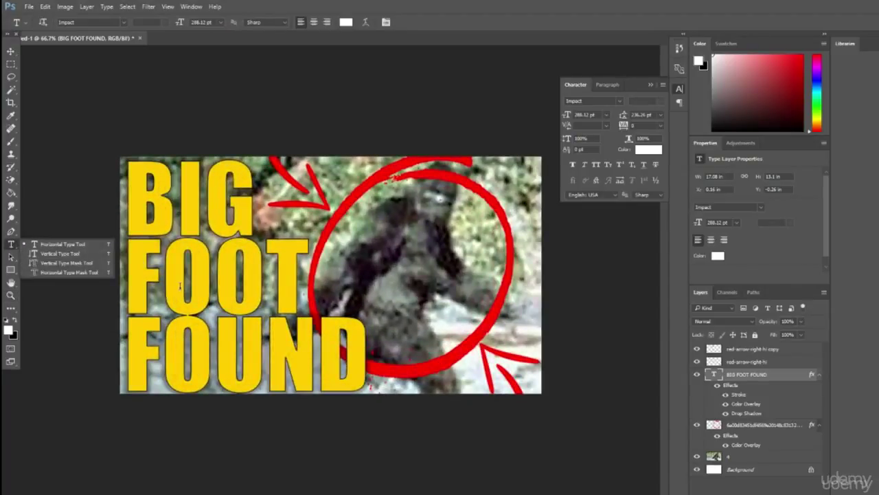
{"action": "left_click", "coordinate": [177, 286]}
{"action": "key", "text": "ctrl+a"}
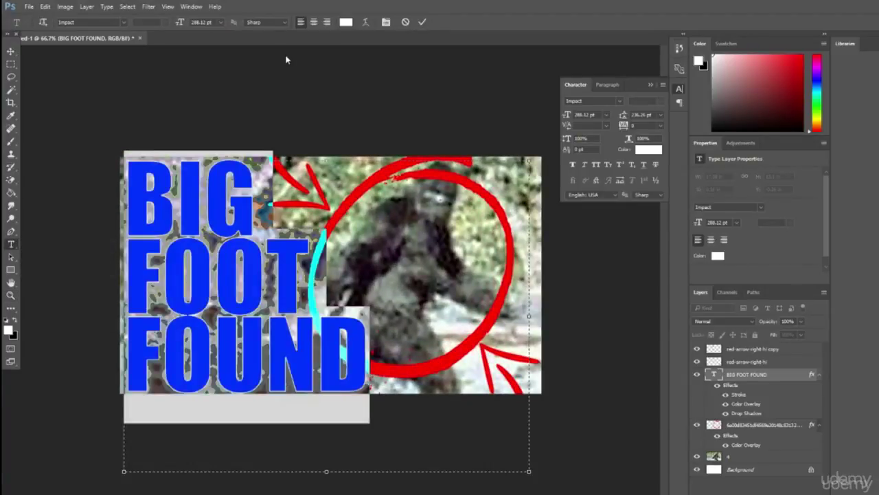
{"action": "left_click", "coordinate": [122, 23]}
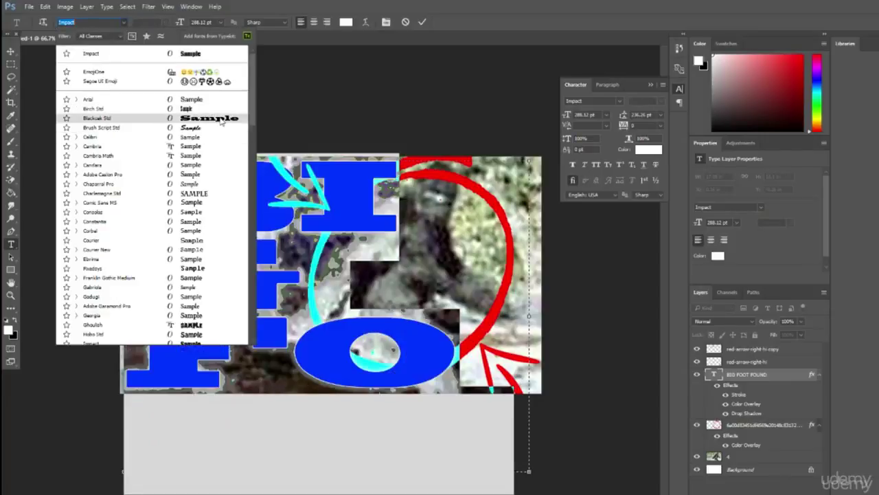
{"action": "left_click_drag", "start_coordinate": [253, 118], "coordinate": [256, 216]}
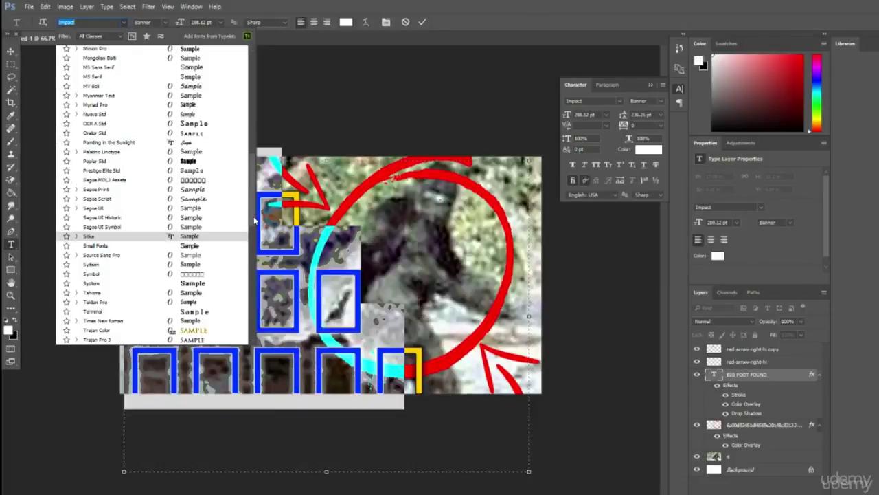
{"action": "left_click_drag", "start_coordinate": [254, 220], "coordinate": [251, 168]}
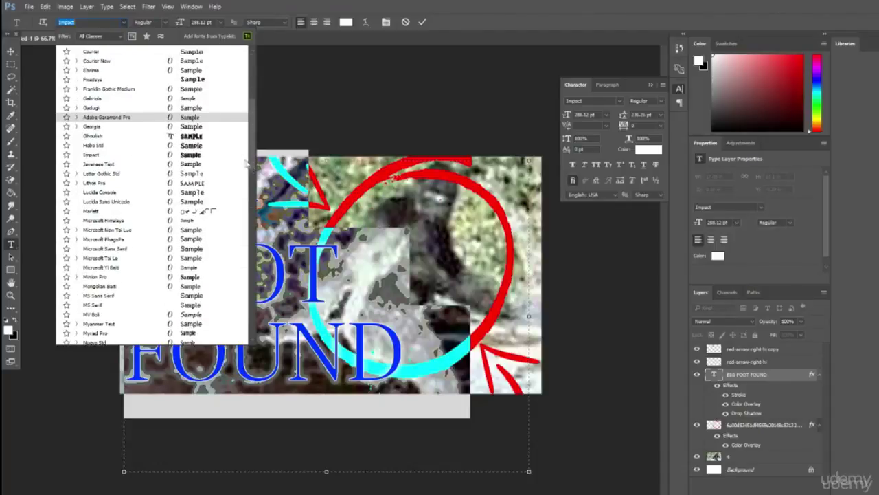
{"action": "left_click", "coordinate": [208, 155]}
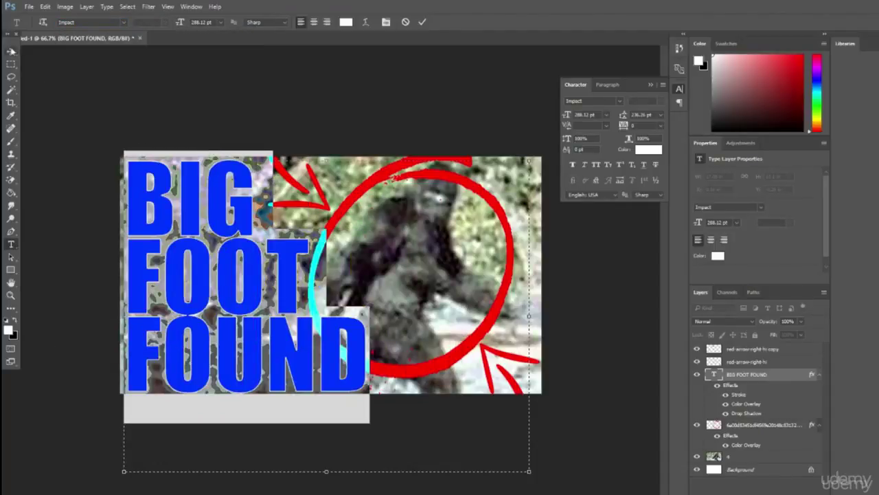
{"action": "left_click", "coordinate": [11, 51]}
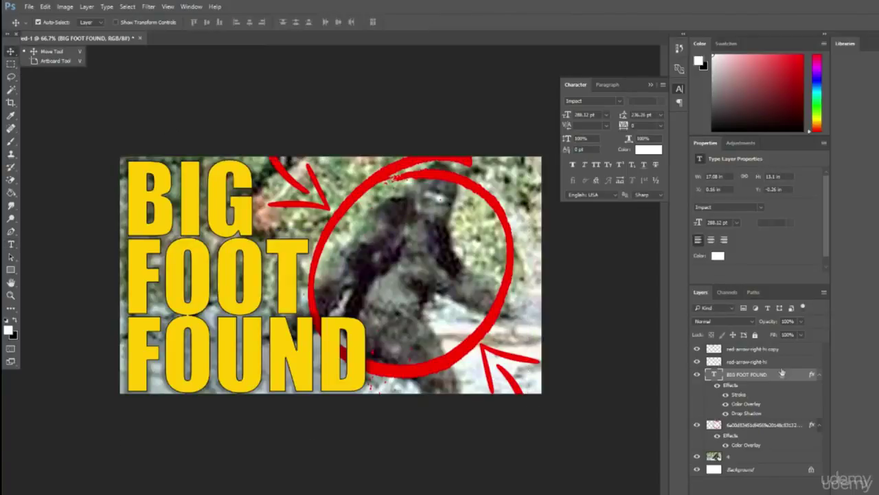
Merge all visible layers into a single layer.
{"action": "key", "text": "alt+bracketright"}
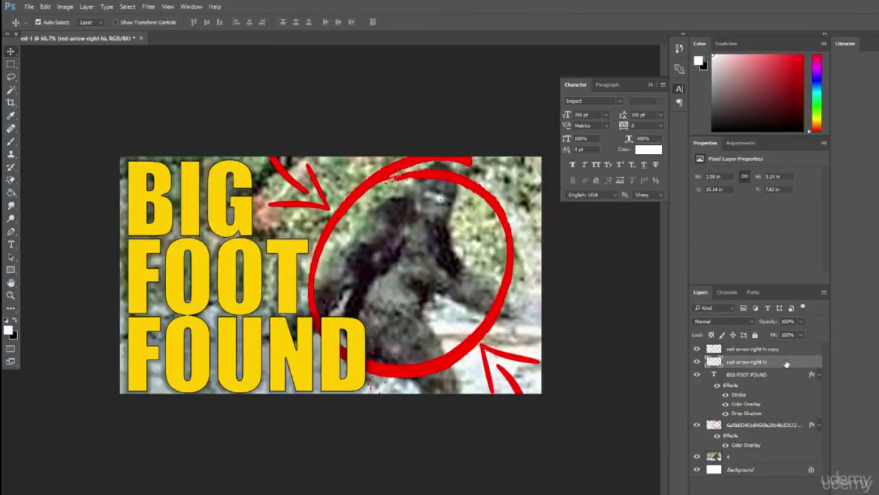
{"action": "right_click", "coordinate": [786, 371]}
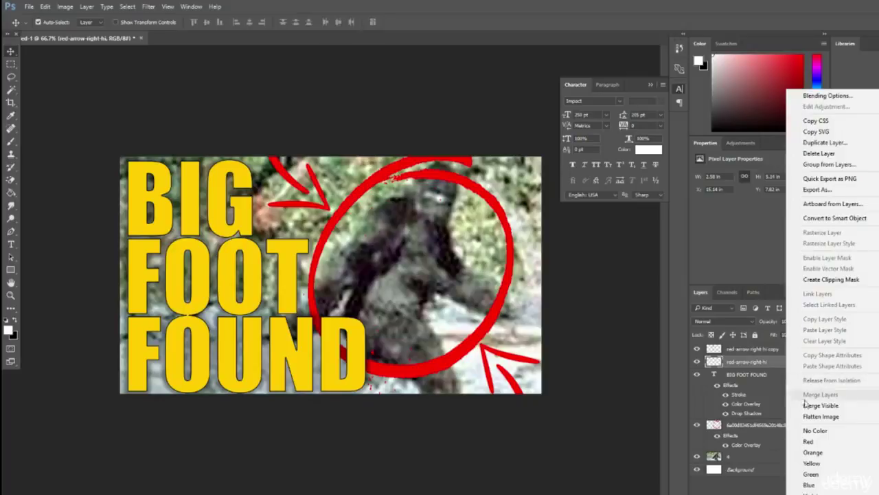
{"action": "left_click", "coordinate": [813, 408]}
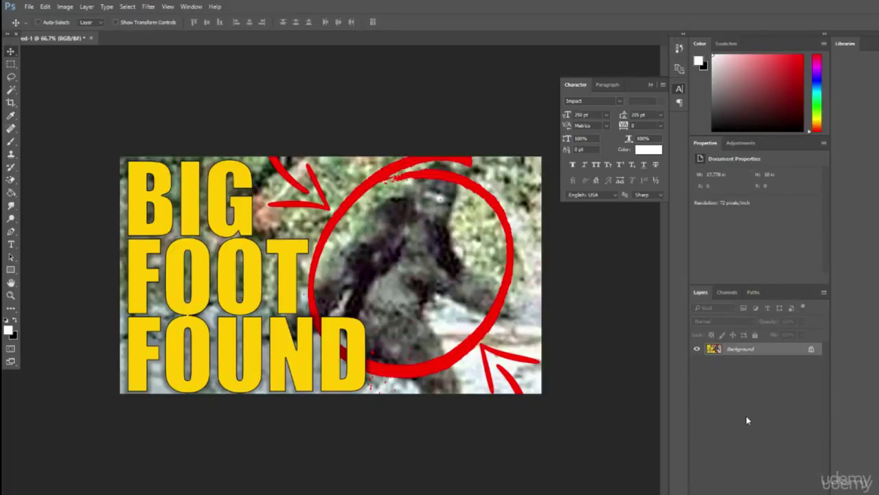
Duplicate the merged Background layer and delete the original locked Background.
{"action": "key", "text": "ctrl+j"}
{"action": "key", "text": "ctrl"}
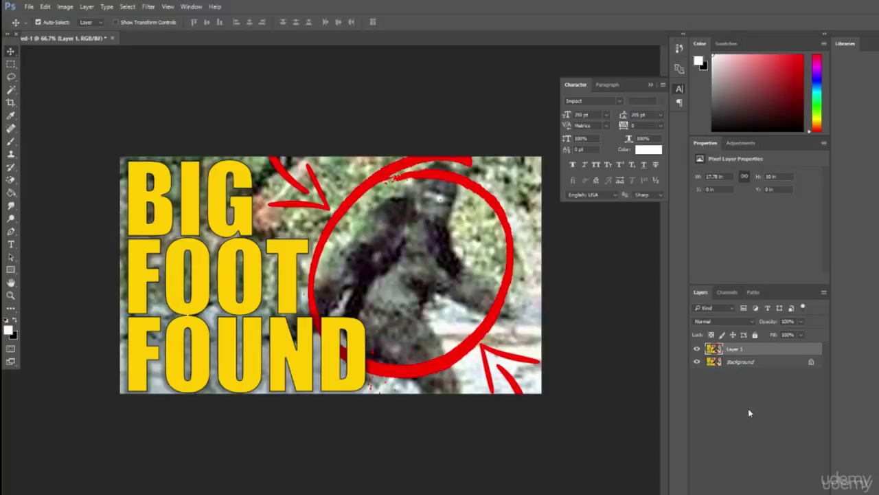
{"action": "left_click", "coordinate": [758, 361]}
{"action": "key", "text": "Delete"}
Add a 5 px inside stroke around the merged image, using the yellow ffcc00 sampled from the text.
{"action": "double_click", "coordinate": [767, 356]}
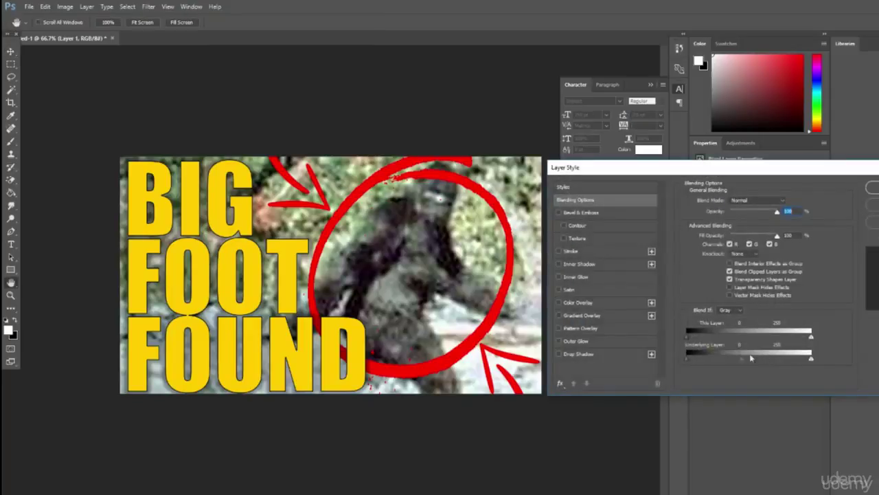
{"action": "left_click", "coordinate": [570, 252]}
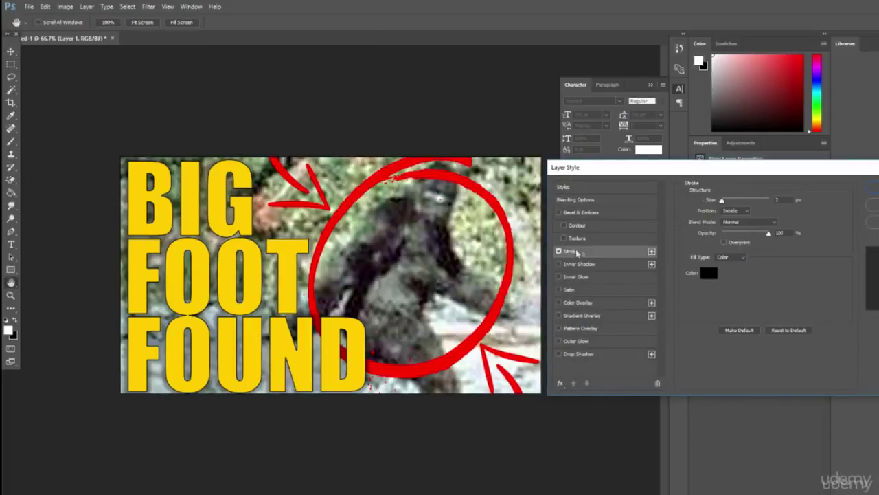
{"action": "left_click", "coordinate": [733, 211]}
{"action": "left_click", "coordinate": [729, 225]}
{"action": "left_click", "coordinate": [708, 273]}
{"action": "left_click", "coordinate": [460, 179]}
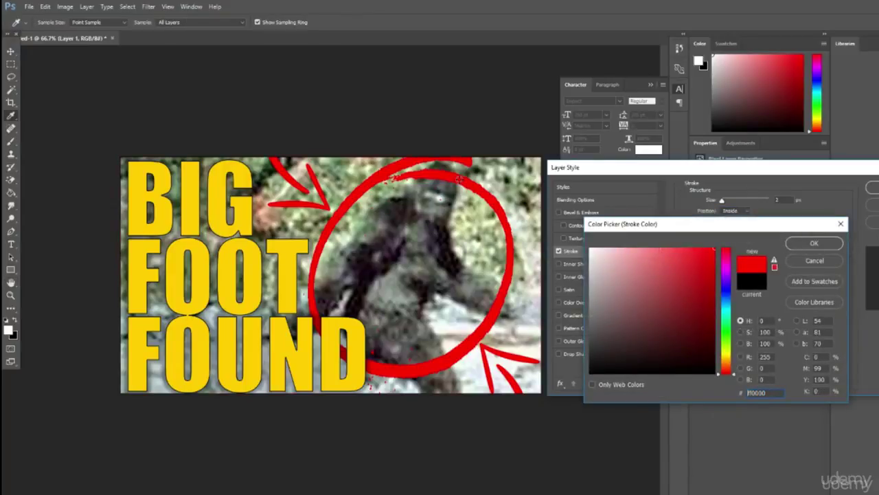
{"action": "left_click", "coordinate": [214, 225]}
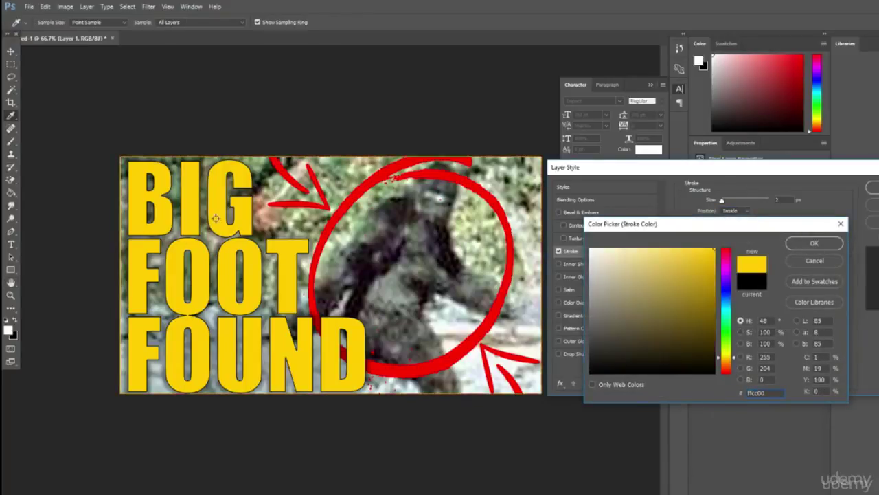
{"action": "key", "text": "Return"}
{"action": "left_click_drag", "start_coordinate": [721, 200], "coordinate": [723, 201]}
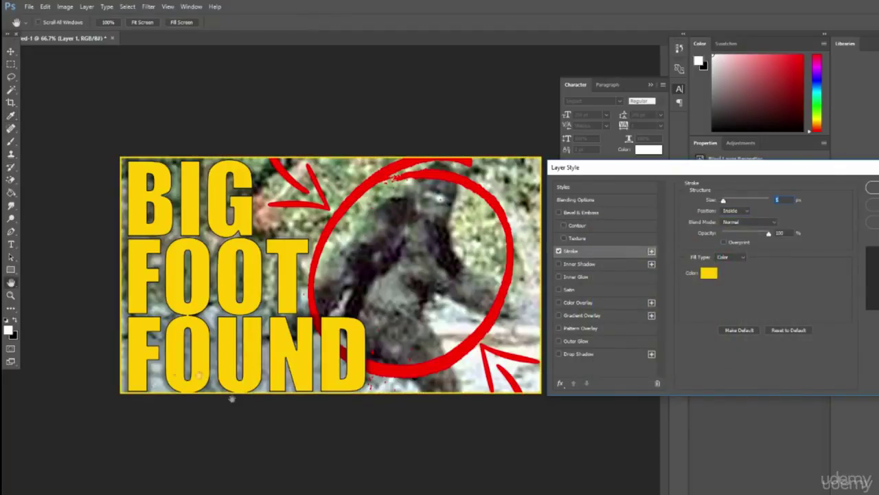
Recolor the image's border stroke to red ff0000 sampled from the circle and apply the layer style.
{"action": "left_click", "coordinate": [712, 274]}
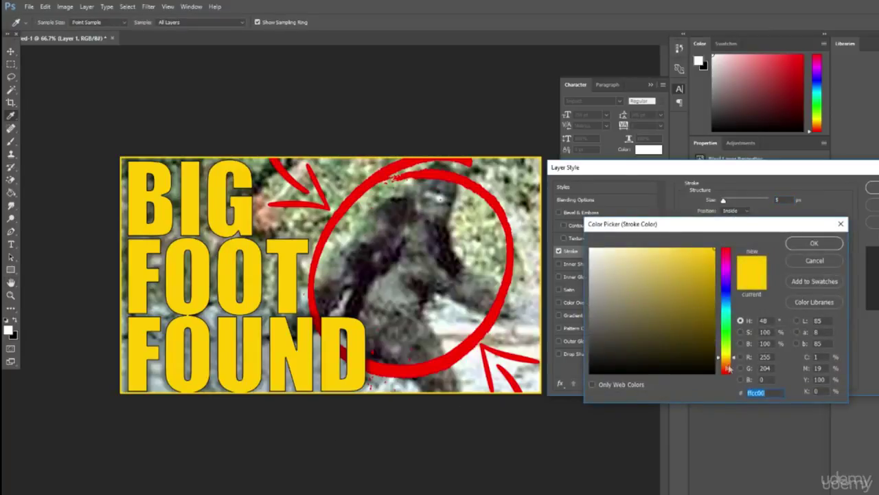
{"action": "left_click", "coordinate": [727, 364]}
{"action": "left_click", "coordinate": [696, 279]}
{"action": "left_click_drag", "start_coordinate": [697, 279], "coordinate": [773, 219]}
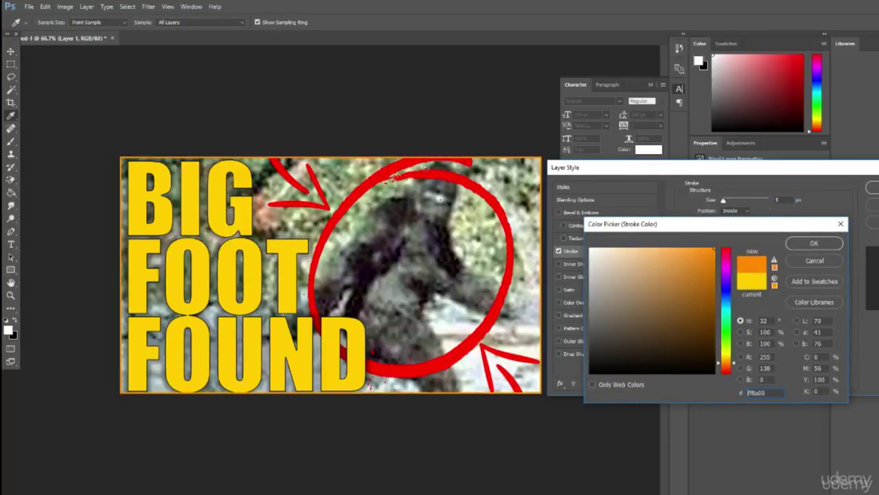
{"action": "left_click", "coordinate": [510, 276]}
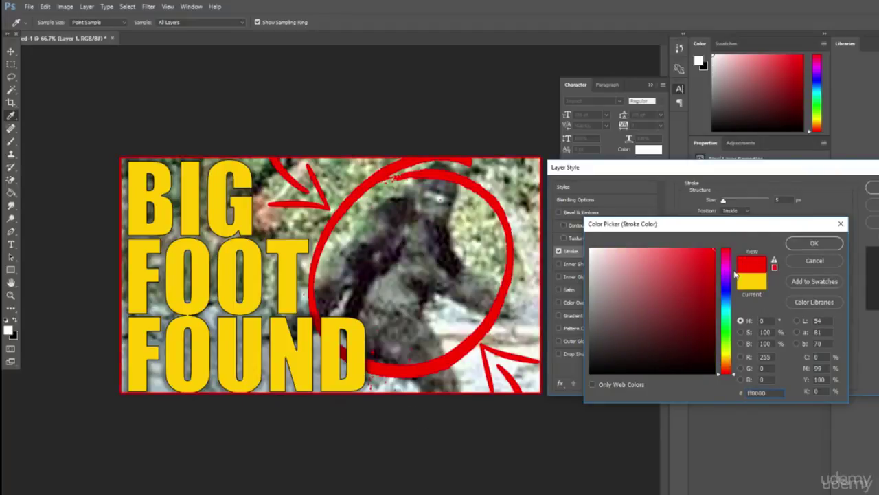
{"action": "left_click", "coordinate": [814, 243]}
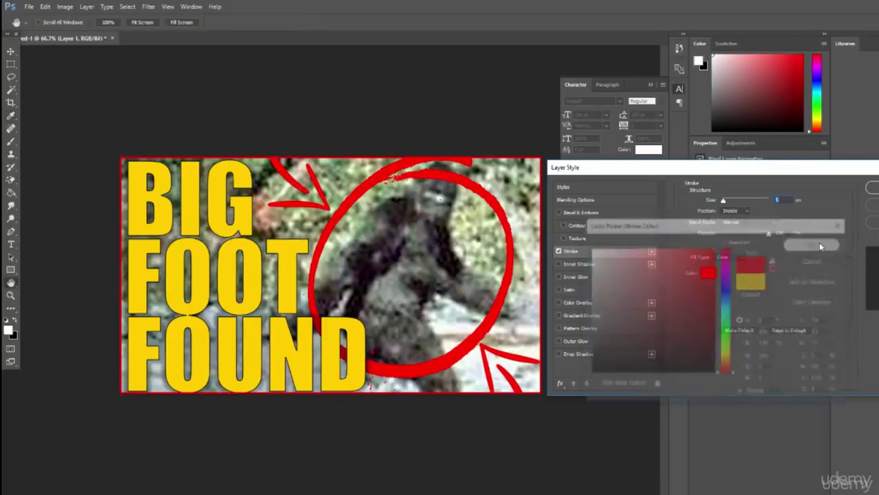
{"action": "left_click", "coordinate": [871, 187]}
{"action": "key", "text": "v"}
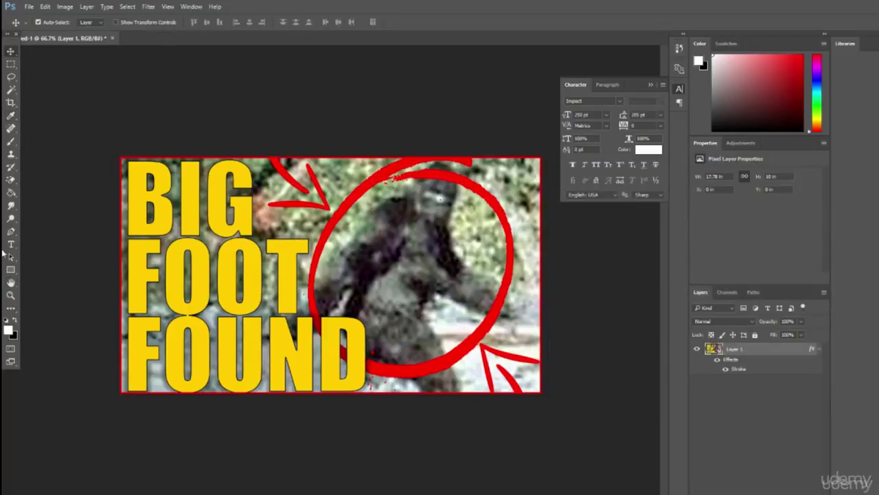
Examine the bordered thumbnail at a reduced scale to judge how it reads when small.
{"action": "left_click", "coordinate": [10, 298]}
{"action": "right_click", "coordinate": [310, 272]}
{"action": "left_click", "coordinate": [343, 339]}
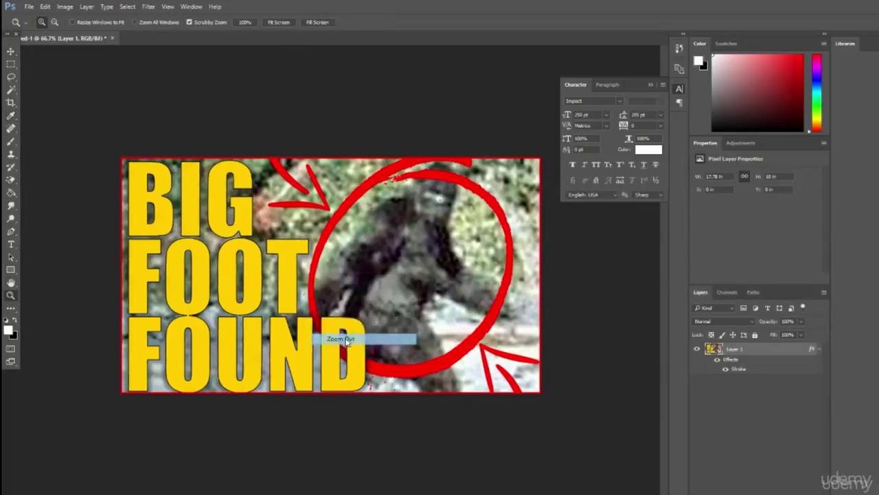
{"action": "right_click", "coordinate": [370, 243]}
{"action": "left_click", "coordinate": [402, 309]}
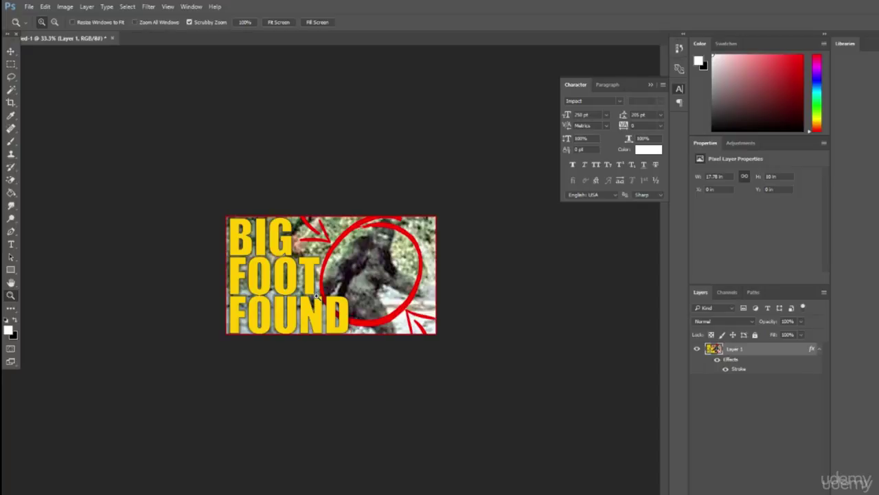
{"action": "left_click", "coordinate": [385, 264]}
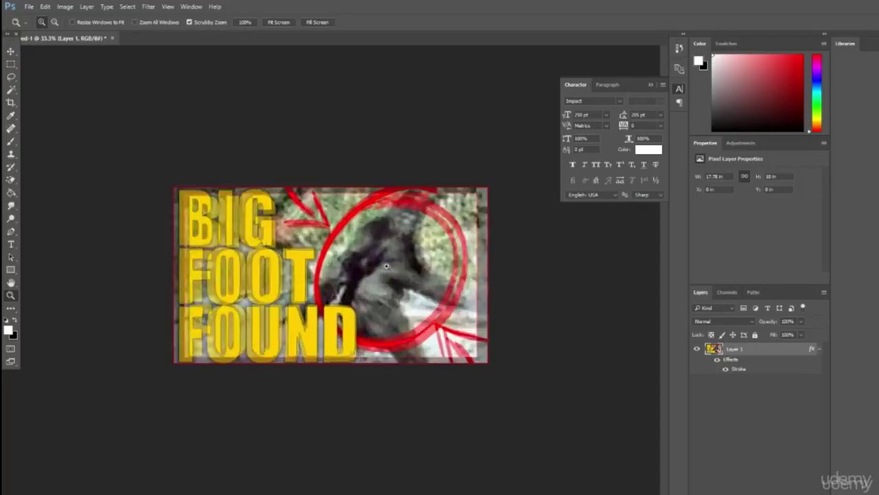